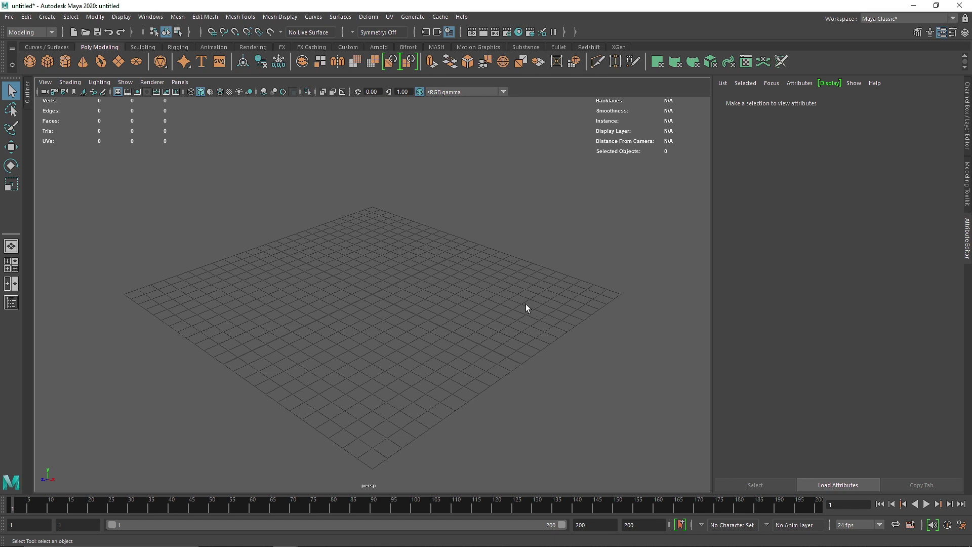
- Create a polygon cube, raise it, and scale it into a brick 0.612 deep and 0.732 high
{"action": "left_click", "coordinate": [47, 61]}
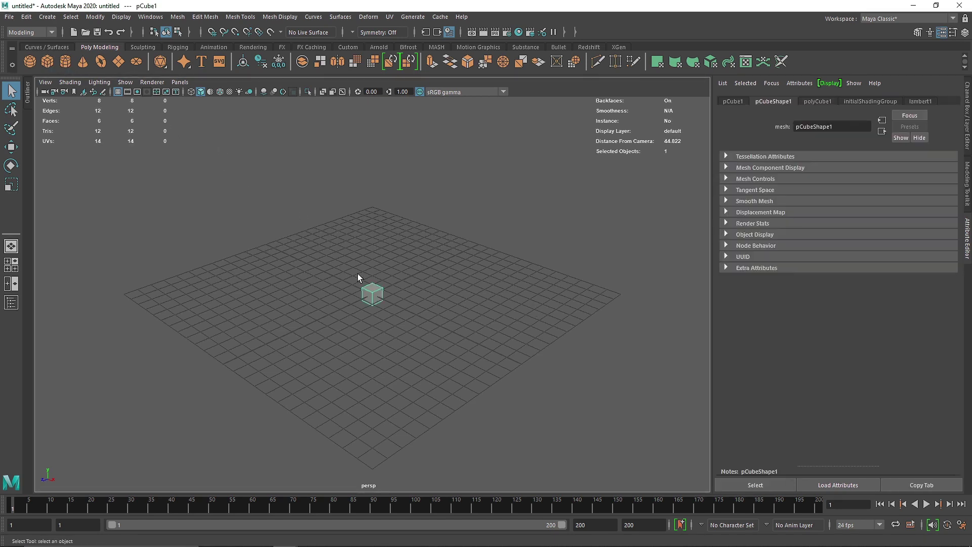
{"action": "key", "text": "f"}
{"action": "left_click_drag", "start_coordinate": [359, 275], "coordinate": [388, 295], "text": "alt"}
{"action": "scroll", "coordinate": [396, 290], "scroll_direction": "down", "scroll_amount": 8}
{"action": "key", "text": "w"}
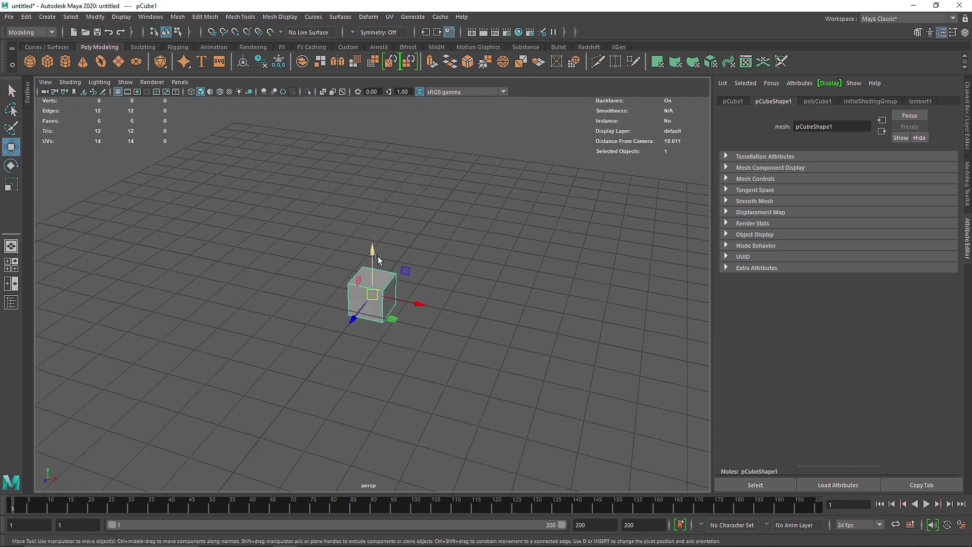
{"action": "left_click_drag", "start_coordinate": [371, 231], "coordinate": [372, 237]}
{"action": "key", "text": "r"}
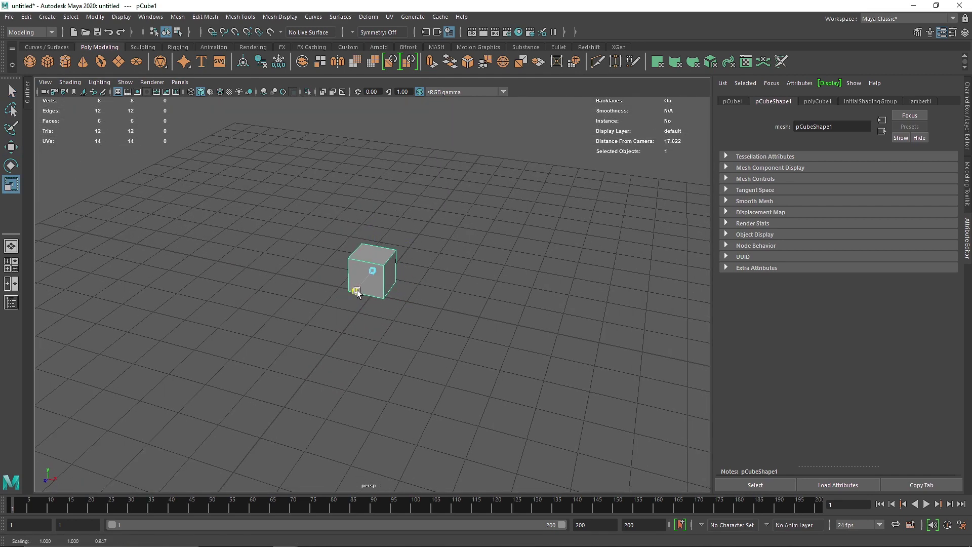
{"action": "left_click_drag", "start_coordinate": [360, 286], "coordinate": [379, 274]}
{"action": "left_click_drag", "start_coordinate": [372, 229], "coordinate": [371, 244]}
- In the front view, duplicate the brick side by side along X into a row of seven
{"action": "key", "text": "space"}
{"action": "key", "text": "space"}
{"action": "key", "text": "f"}
{"action": "scroll", "coordinate": [402, 311], "scroll_direction": "down", "scroll_amount": 5}
{"action": "scroll", "coordinate": [451, 317], "scroll_direction": "up", "scroll_amount": 3}
{"action": "middle_click_drag", "start_coordinate": [451, 317], "coordinate": [397, 352], "text": "alt"}
{"action": "key", "text": "ctrl+d"}
{"action": "key", "text": "w"}
{"action": "left_click_drag", "start_coordinate": [304, 321], "coordinate": [449, 341]}
{"action": "key", "text": "shift+d"}
{"action": "key", "text": "shift+d"}
{"action": "key", "text": "shift+d"}
{"action": "key", "text": "shift+d"}
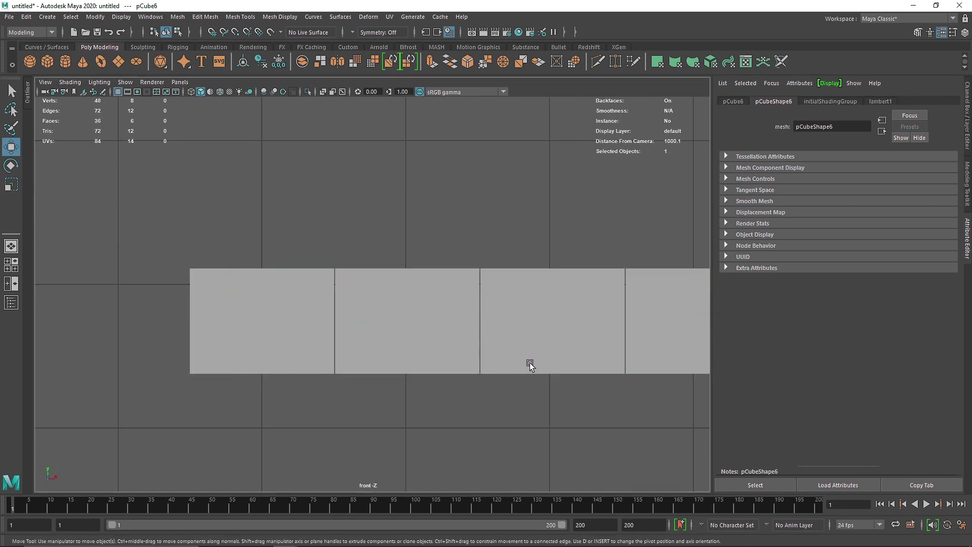
{"action": "scroll", "coordinate": [531, 375], "scroll_direction": "down", "scroll_amount": 5}
{"action": "middle_click_drag", "start_coordinate": [531, 388], "coordinate": [491, 392], "text": "alt"}
{"action": "key", "text": "shift+d"}
- Duplicate the row upward into seven rows of 49 bricks, then select the wall and shift it left
{"action": "left_click_drag", "start_coordinate": [226, 235], "coordinate": [507, 357]}
{"action": "key", "text": "ctrl+d"}
{"action": "scroll", "coordinate": [297, 300], "scroll_direction": "up", "scroll_amount": 5}
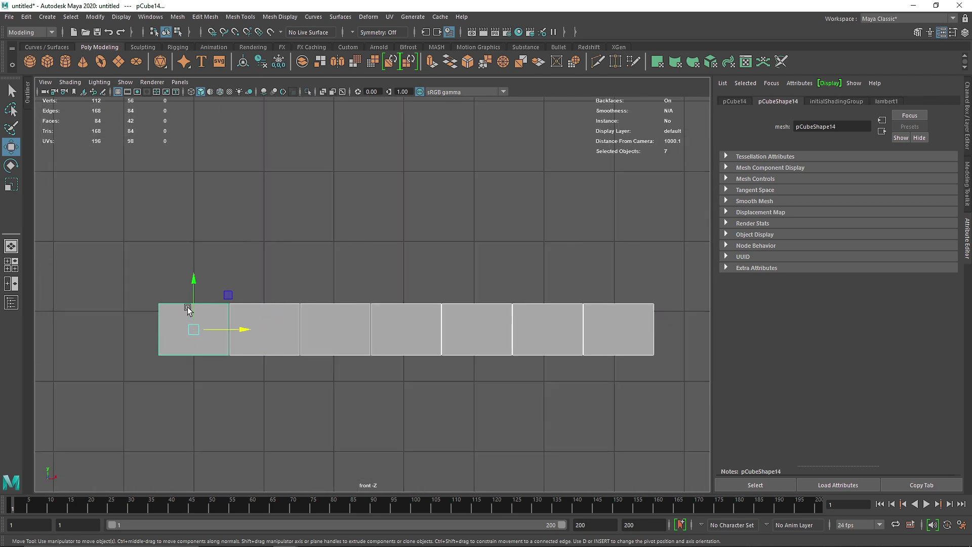
{"action": "left_click_drag", "start_coordinate": [191, 303], "coordinate": [214, 255]}
{"action": "key", "text": "shift+d"}
{"action": "key", "text": "shift+d"}
{"action": "key", "text": "shift+d"}
{"action": "key", "text": "shift+d"}
{"action": "key", "text": "shift+d"}
{"action": "scroll", "coordinate": [266, 291], "scroll_direction": "down", "scroll_amount": 5}
{"action": "key", "text": "space"}
{"action": "left_click_drag", "start_coordinate": [495, 242], "coordinate": [317, 182]}
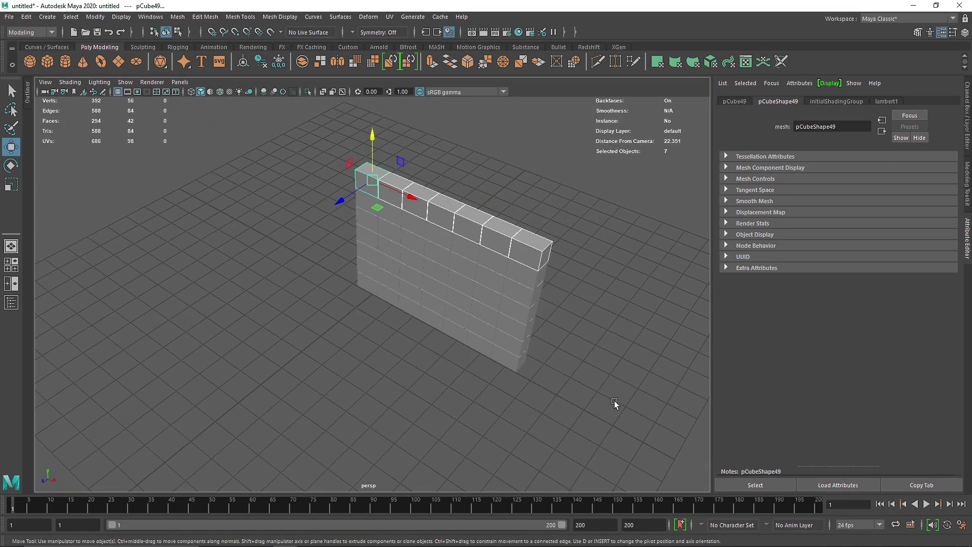
{"action": "left_click_drag", "start_coordinate": [626, 414], "coordinate": [393, 249]}
{"action": "left_click_drag", "start_coordinate": [441, 284], "coordinate": [450, 267]}
- Switch the menu set to FX
{"action": "left_click", "coordinate": [40, 32]}
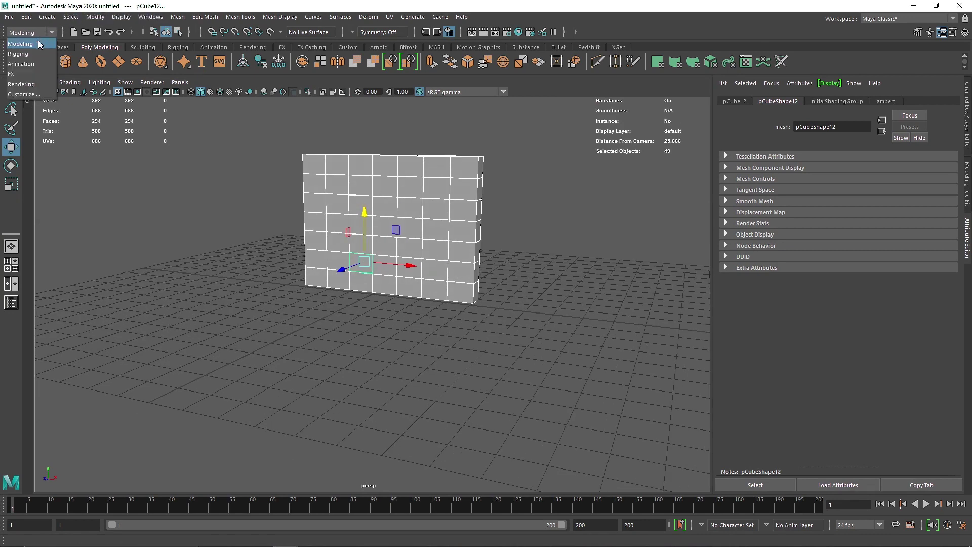
{"action": "left_click", "coordinate": [15, 74]}
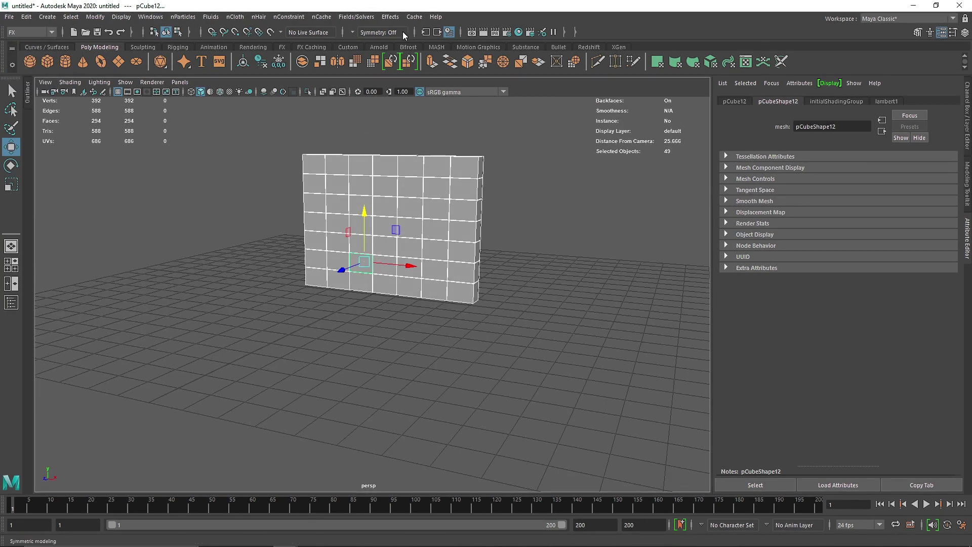
{"action": "left_click", "coordinate": [20, 33]}
{"action": "left_click", "coordinate": [20, 34]}
- Browse the FX menus, show the Bullet shelf, and open the Windows menu to reach the Plug-in Manager
{"action": "left_click", "coordinate": [322, 17]}
{"action": "mouse_move", "coordinate": [346, 17]}
{"action": "mouse_move", "coordinate": [400, 21]}
{"action": "mouse_move", "coordinate": [436, 16]}
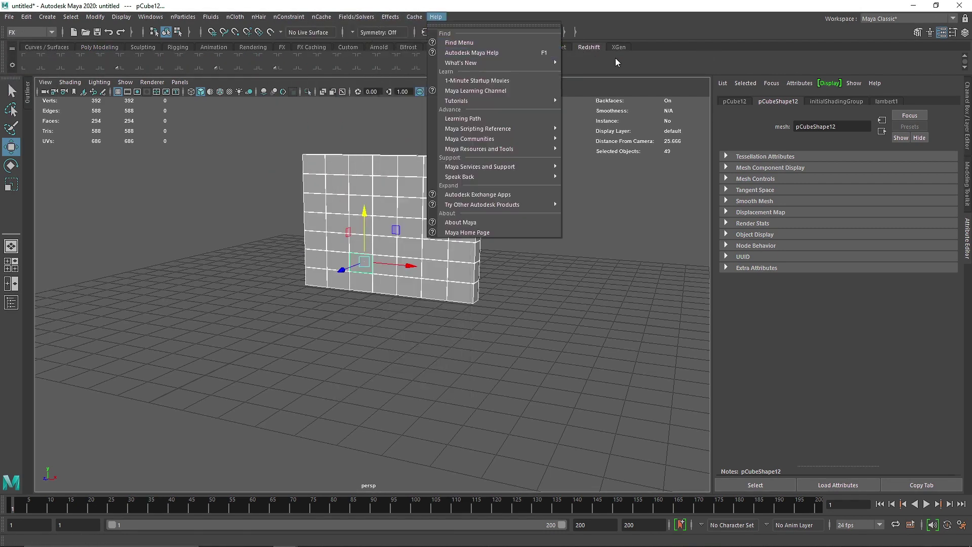
{"action": "left_click", "coordinate": [624, 63]}
{"action": "left_click", "coordinate": [559, 48]}
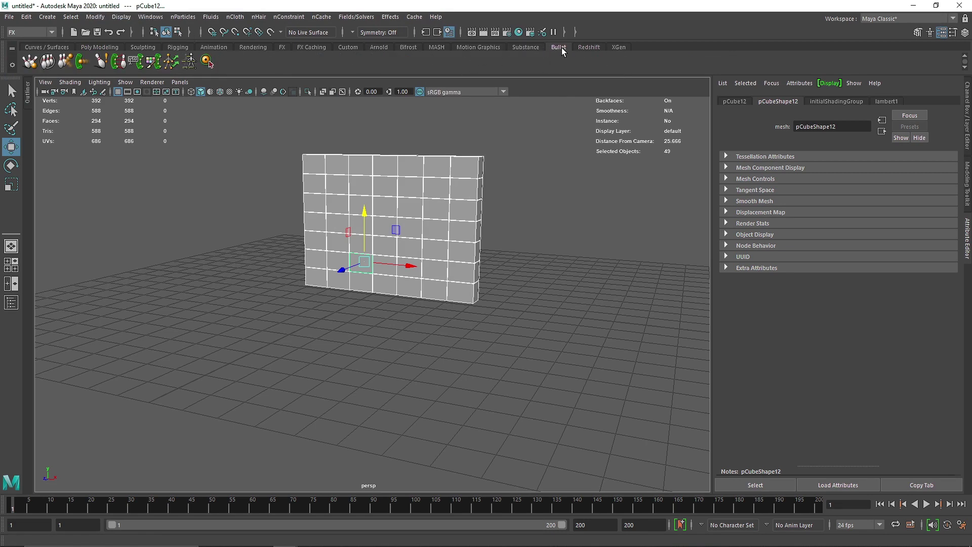
{"action": "left_click", "coordinate": [151, 17]}
- Open the Plug-in Manager, set bullet.mll to Loaded and Auto load, and close it
{"action": "mouse_move", "coordinate": [260, 112]}
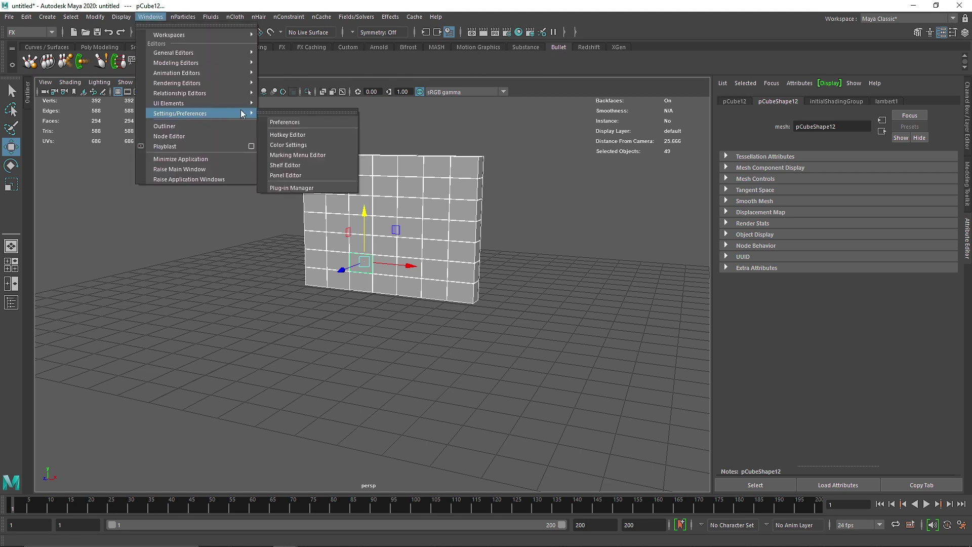
{"action": "left_click", "coordinate": [305, 186]}
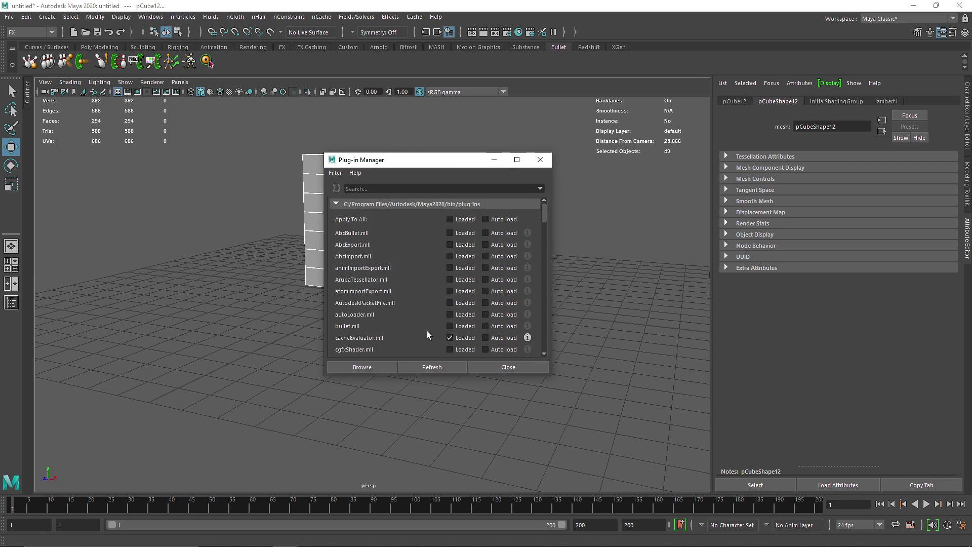
{"action": "left_click", "coordinate": [492, 326]}
{"action": "left_click_drag", "start_coordinate": [544, 215], "coordinate": [478, 382]}
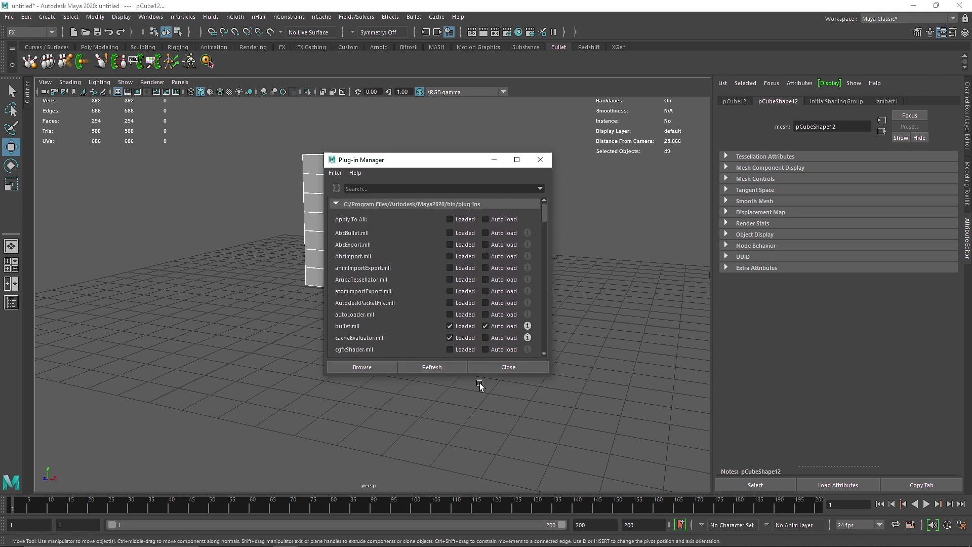
{"action": "left_click", "coordinate": [502, 367]}
- Bring up the Bullet menu with its rigid-body commands
{"action": "left_click", "coordinate": [411, 17]}
{"action": "left_click", "coordinate": [413, 17]}
{"action": "left_click", "coordinate": [413, 16]}
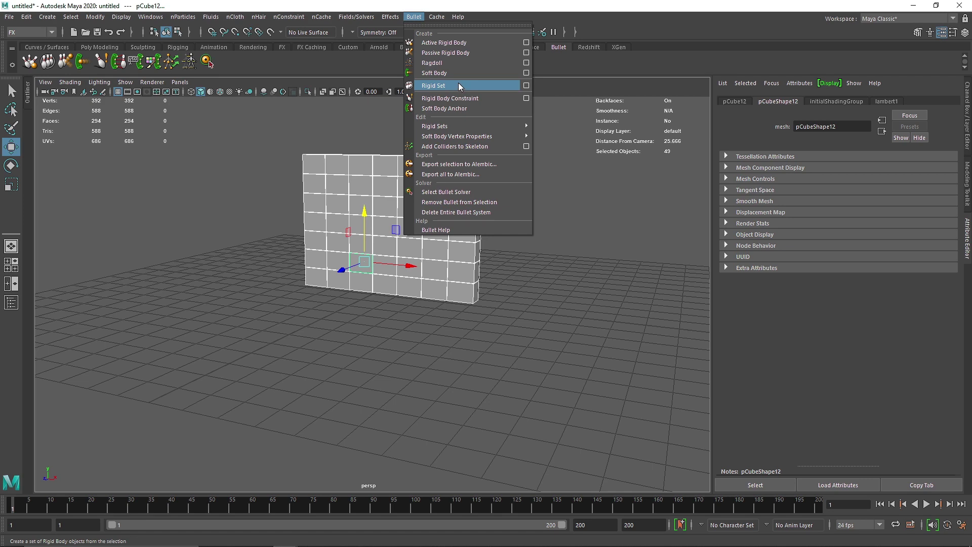
{"action": "left_click", "coordinate": [227, 133]}
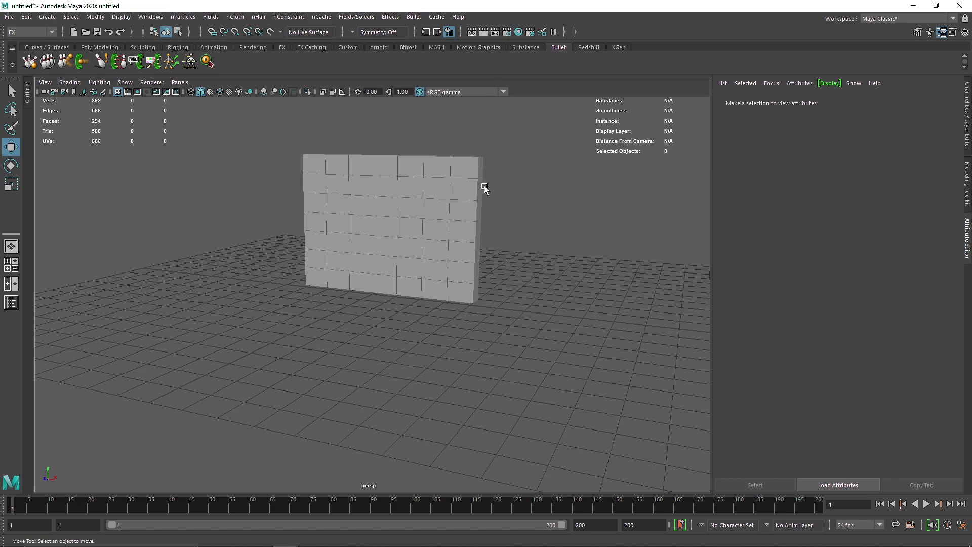
{"action": "left_click_drag", "start_coordinate": [490, 190], "coordinate": [514, 248], "text": "alt"}
{"action": "left_click", "coordinate": [416, 18]}
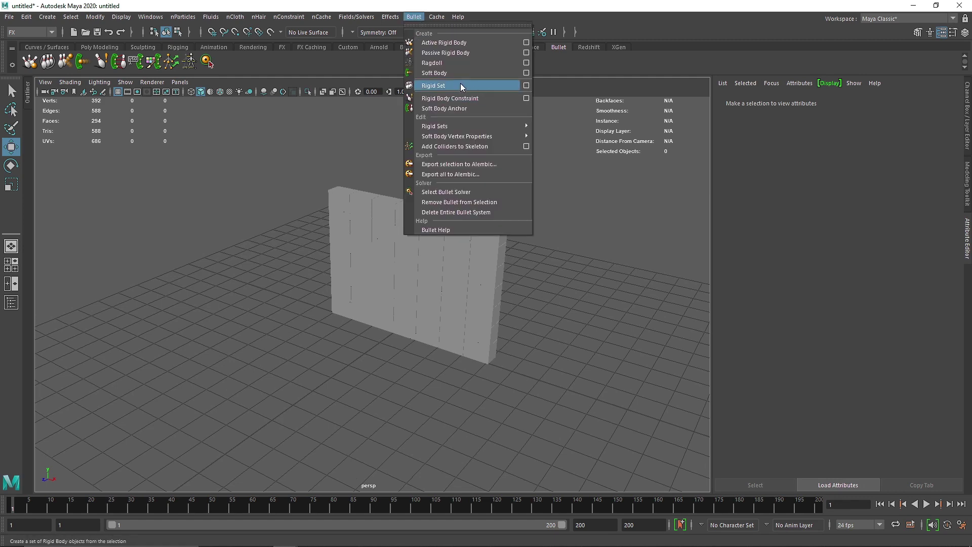
{"action": "left_click_drag", "start_coordinate": [256, 160], "coordinate": [551, 398]}
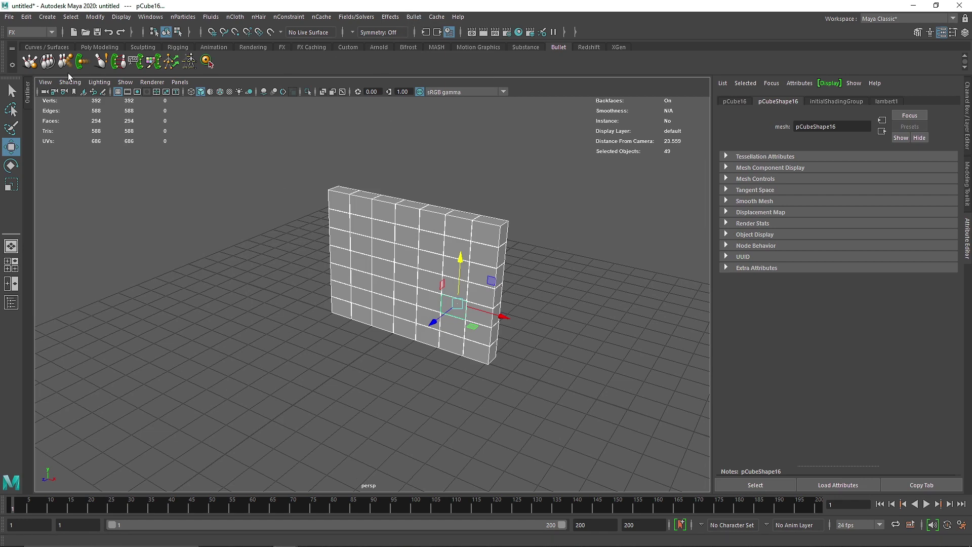
- Open the Outliner and make the 49 selected bricks active Bullet rigid bodies
{"action": "left_click", "coordinate": [28, 91]}
{"action": "left_click", "coordinate": [405, 17]}
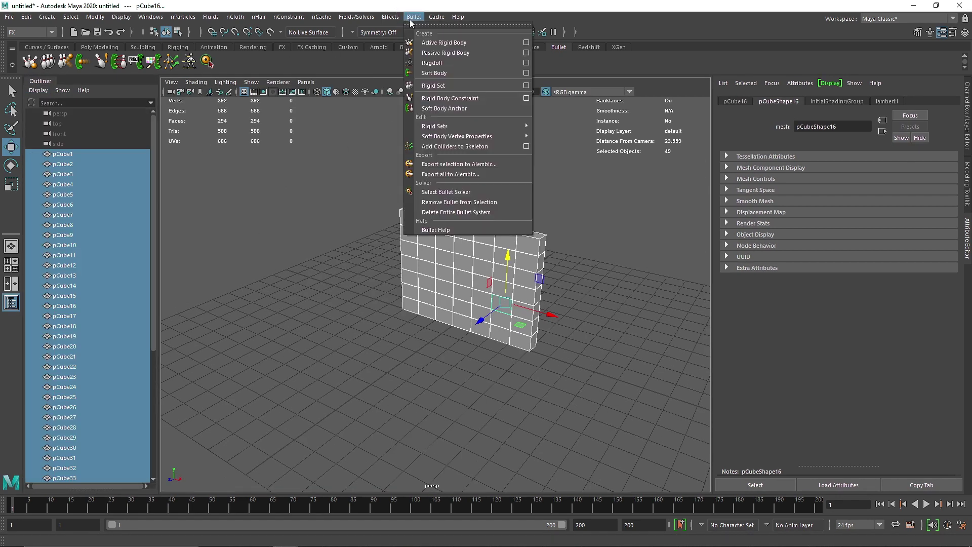
{"action": "left_click", "coordinate": [430, 40]}
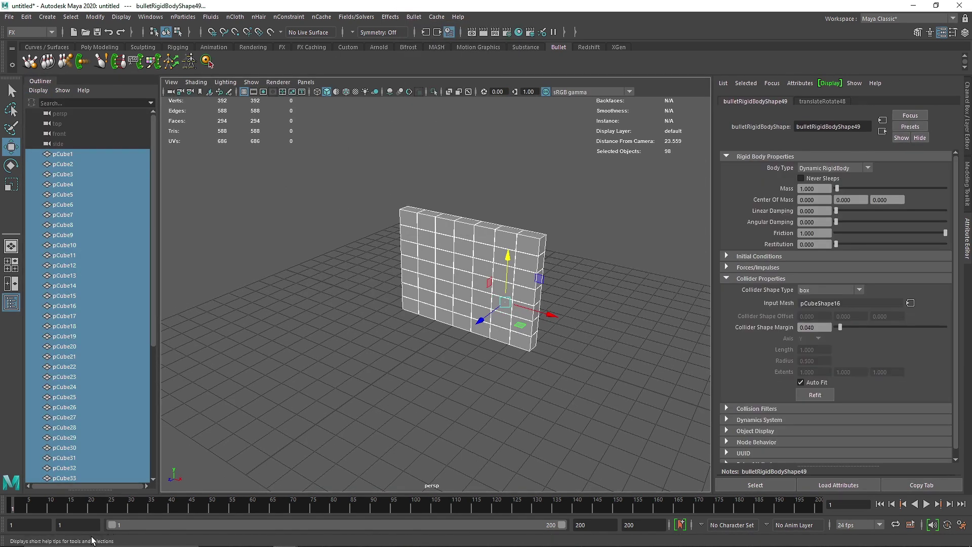
{"action": "scroll", "coordinate": [107, 425], "scroll_direction": "down", "scroll_amount": 5}
- Inspect bulletSolver1 and pCube49's rigid body, then drag pCube47's mass to 31.308
{"action": "left_click", "coordinate": [90, 447]}
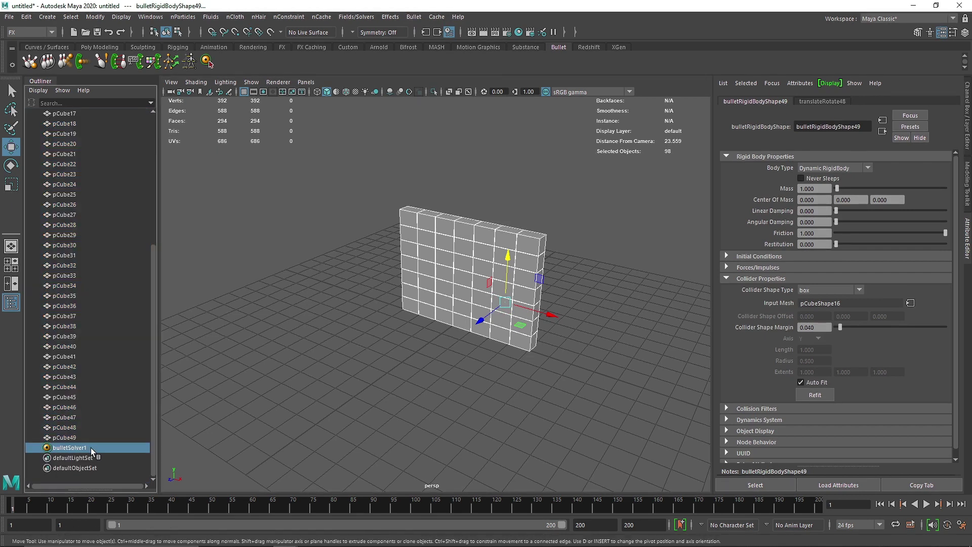
{"action": "left_click", "coordinate": [89, 436]}
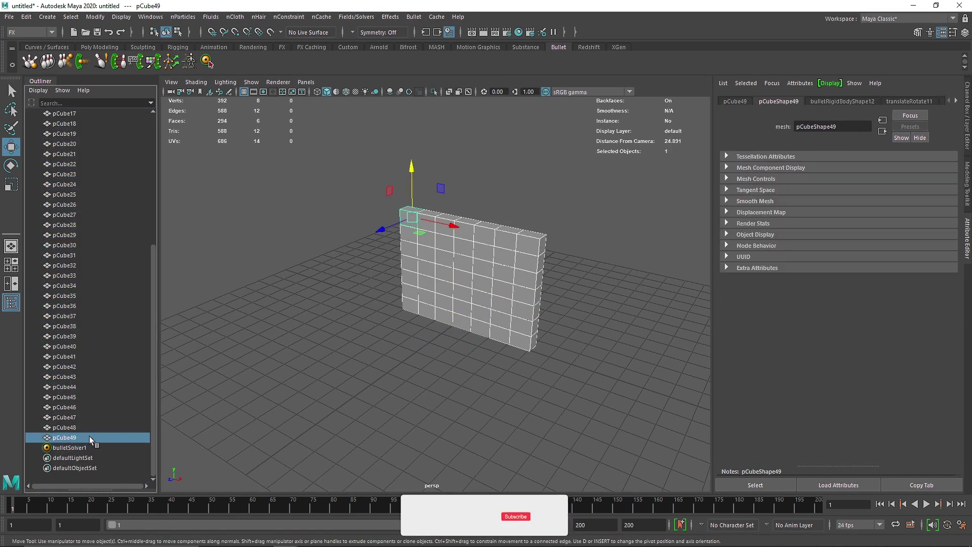
{"action": "left_click", "coordinate": [837, 101]}
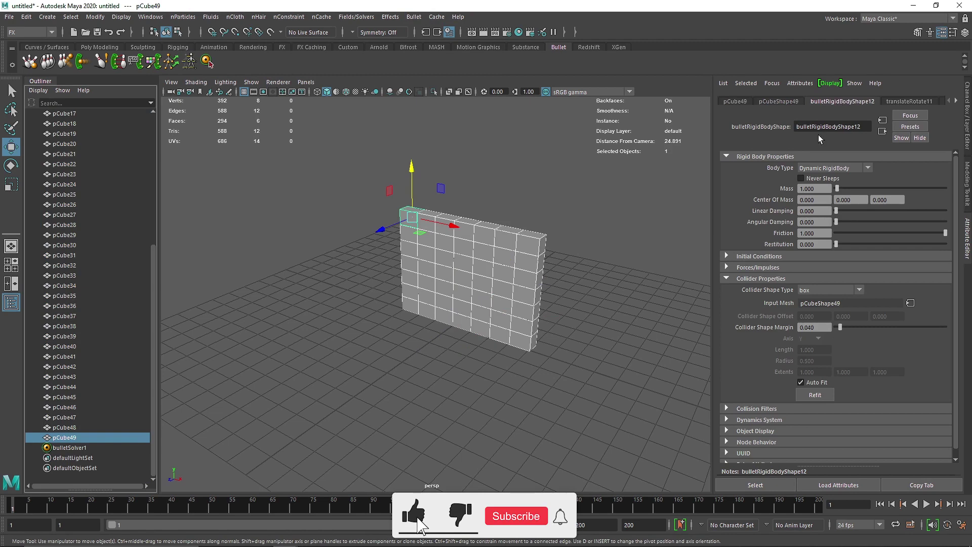
{"action": "left_click", "coordinate": [91, 427]}
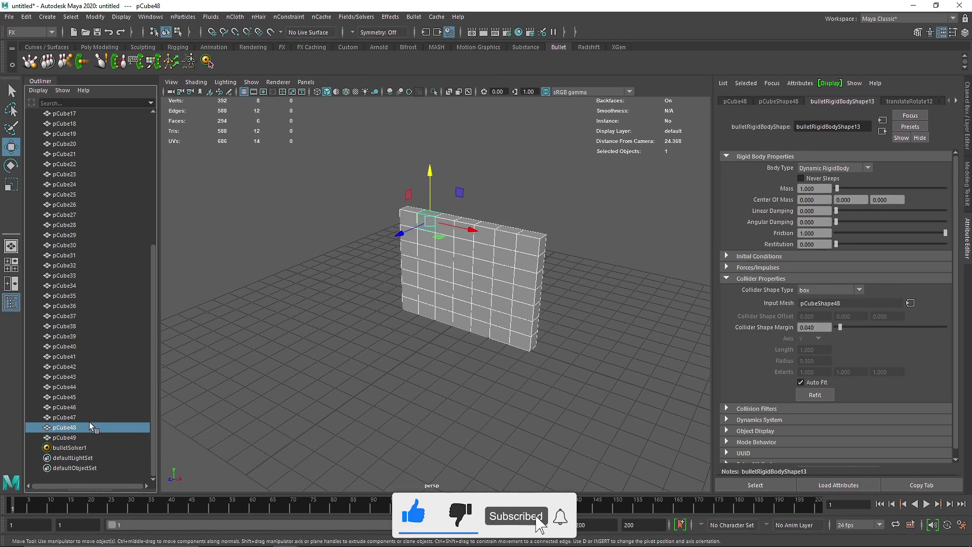
{"action": "left_click", "coordinate": [89, 419]}
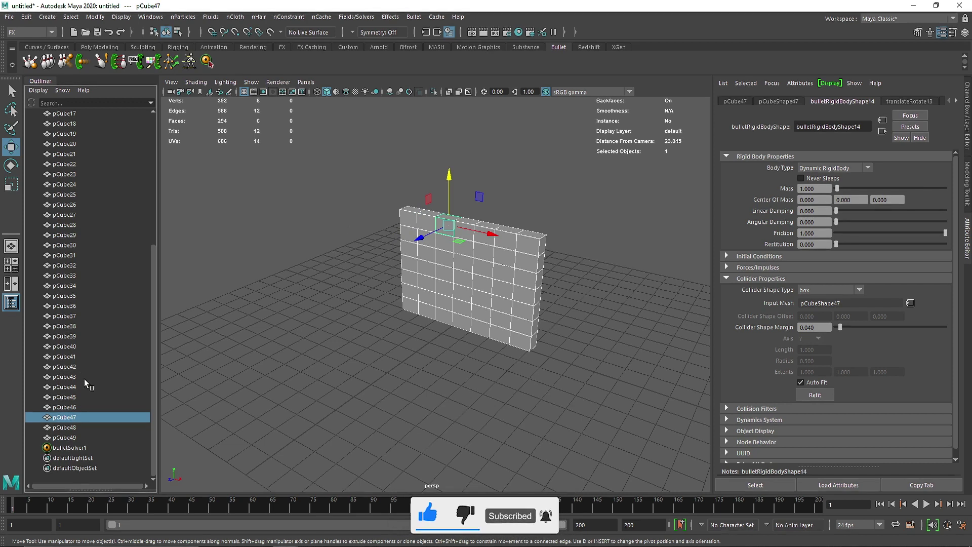
{"action": "left_click_drag", "start_coordinate": [836, 188], "coordinate": [869, 188]}
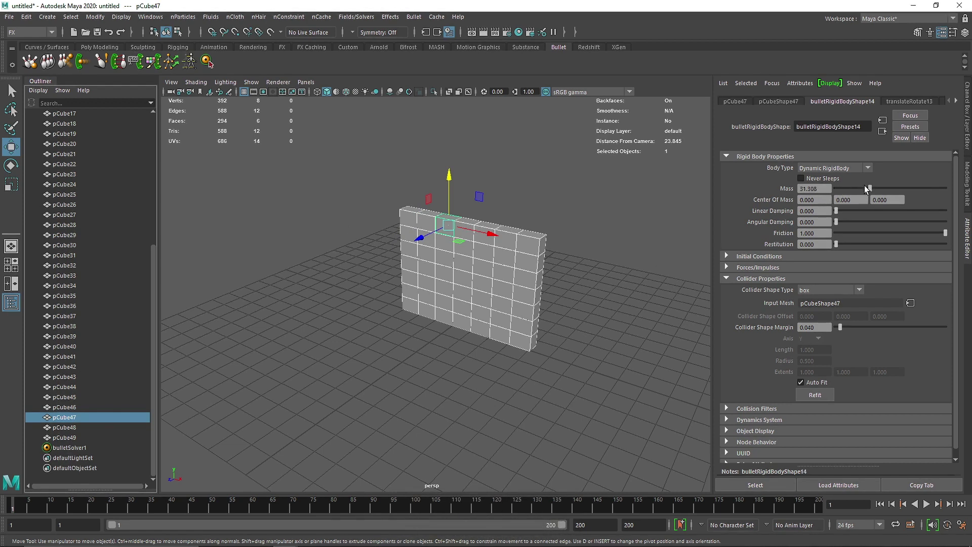
- Select pCube1 through pCube49, drag the mass to 21.963, then select pCube2 through pCube40
{"action": "left_click", "coordinate": [72, 437]}
{"action": "scroll", "coordinate": [68, 420], "scroll_direction": "up", "scroll_amount": 10}
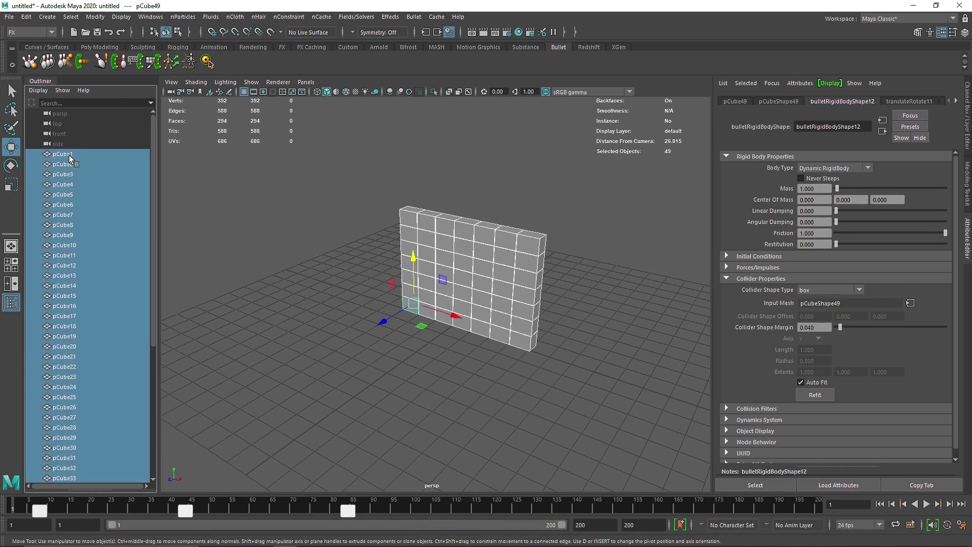
{"action": "left_click", "coordinate": [69, 155], "text": "shift"}
{"action": "left_click_drag", "start_coordinate": [870, 188], "coordinate": [858, 189]}
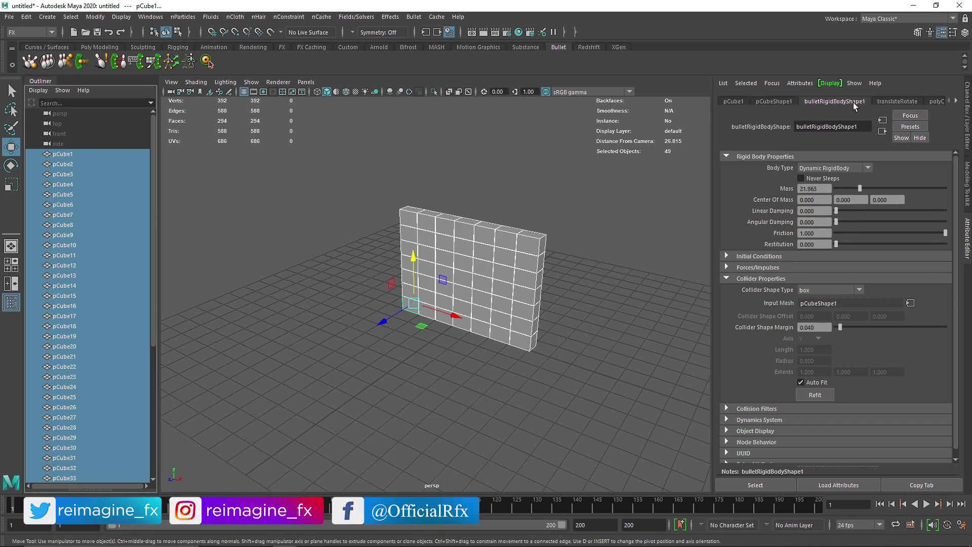
{"action": "left_click", "coordinate": [71, 163]}
{"action": "scroll", "coordinate": [98, 269], "scroll_direction": "down", "scroll_amount": 6}
{"action": "left_click", "coordinate": [86, 347], "text": "shift"}
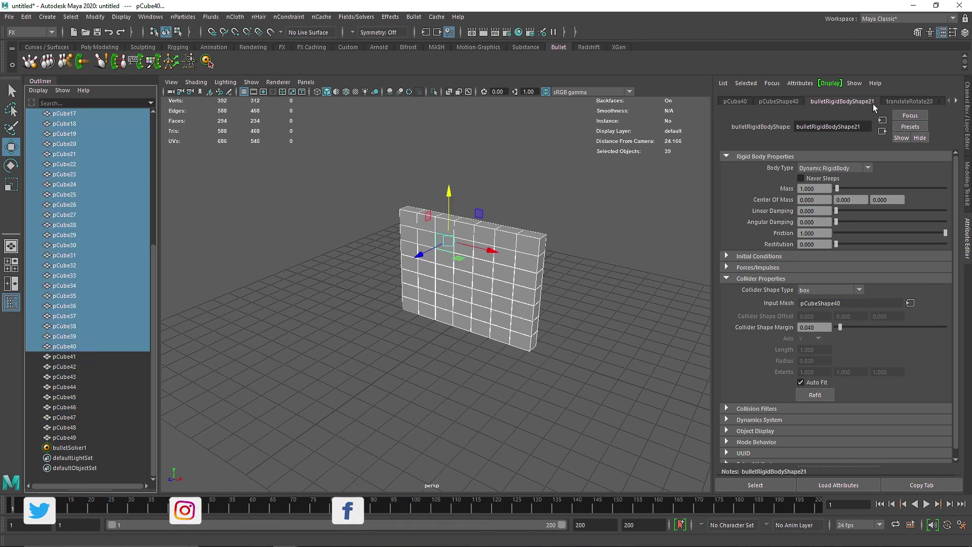
- Select pCube47, reset its mass to 1, and deselect it
{"action": "left_click", "coordinate": [76, 428]}
{"action": "left_click", "coordinate": [80, 420]}
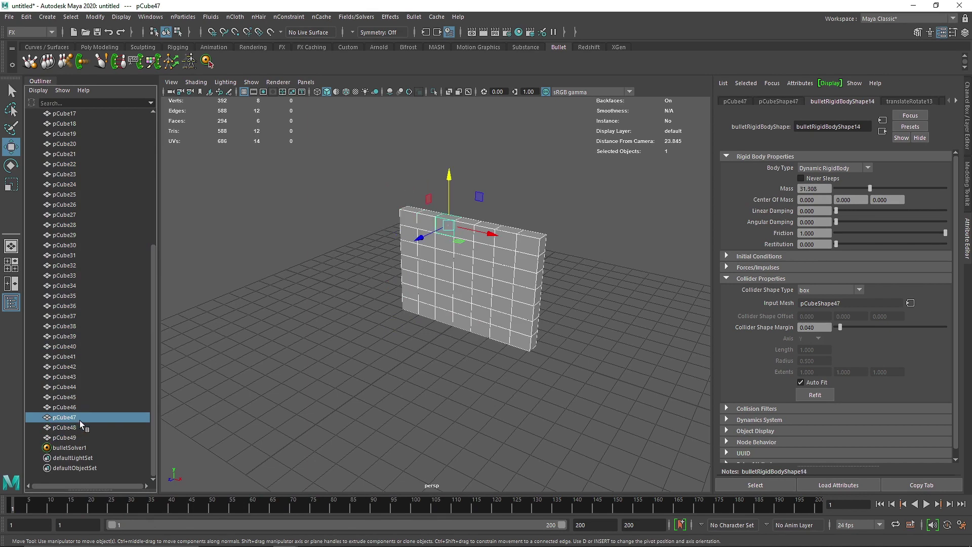
{"action": "left_click", "coordinate": [804, 188]}
{"action": "type", "text": "1"}
{"action": "left_click", "coordinate": [804, 200]}
{"action": "left_click", "coordinate": [637, 314]}
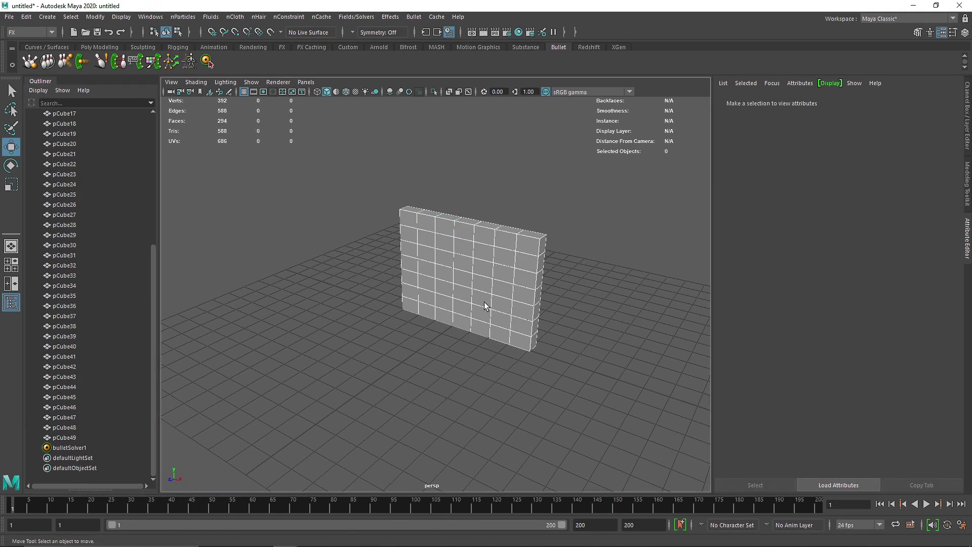
- Undo back to before the rigid bodies were created
{"action": "left_click", "coordinate": [114, 379]}
{"action": "key", "text": "shift+End"}
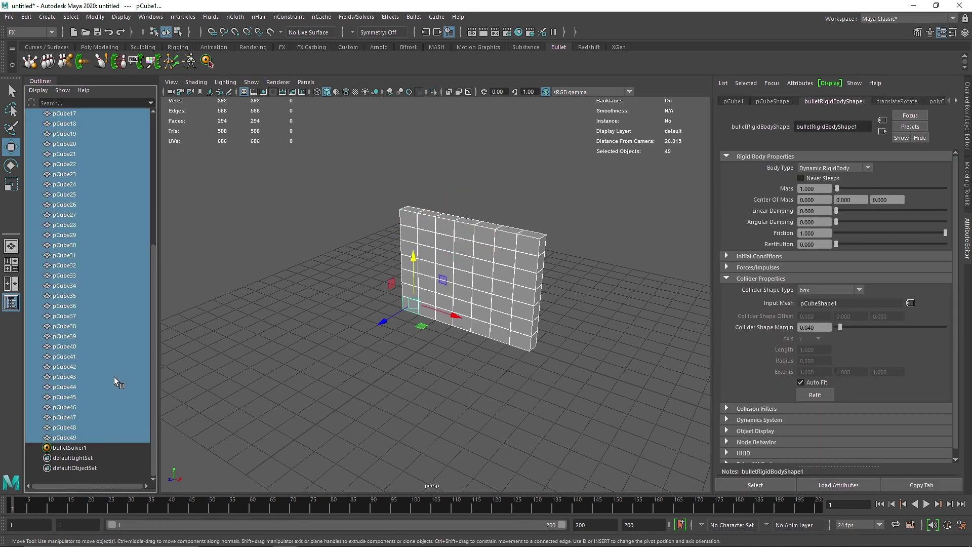
{"action": "key", "text": "Down"}
{"action": "key", "text": "Up"}
{"action": "key", "text": "Up"}
{"action": "key", "text": "Down"}
{"action": "key", "text": "Down"}
{"action": "key", "text": "shift+Home"}
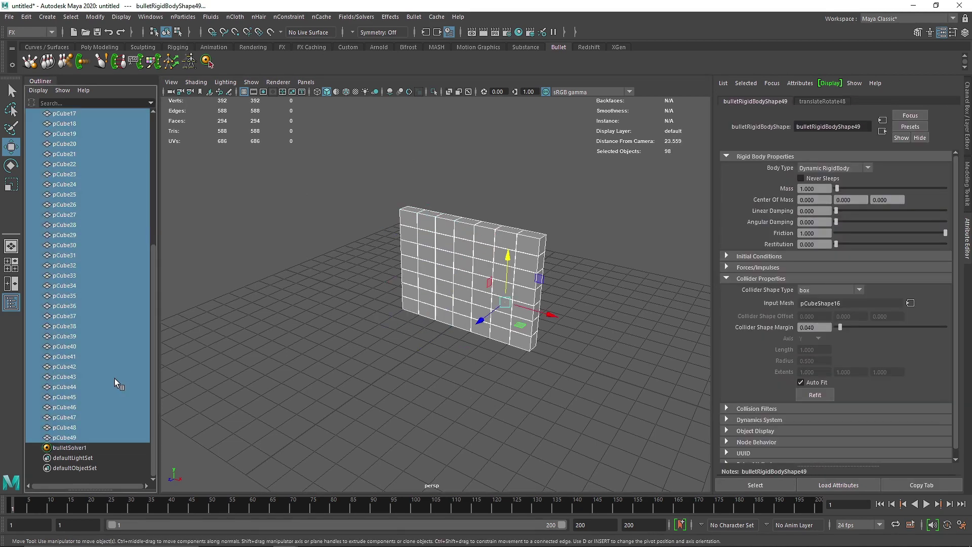
- Frame the wall, marquee-select all 49 cubes, and open the Bullet menu
{"action": "left_click", "coordinate": [320, 379]}
{"action": "key", "text": "f"}
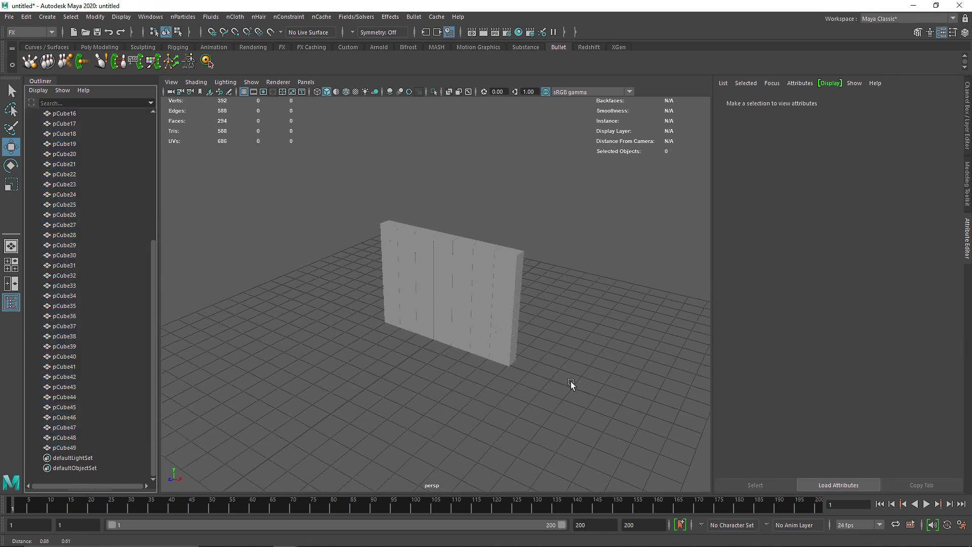
{"action": "left_click_drag", "start_coordinate": [303, 173], "coordinate": [669, 445]}
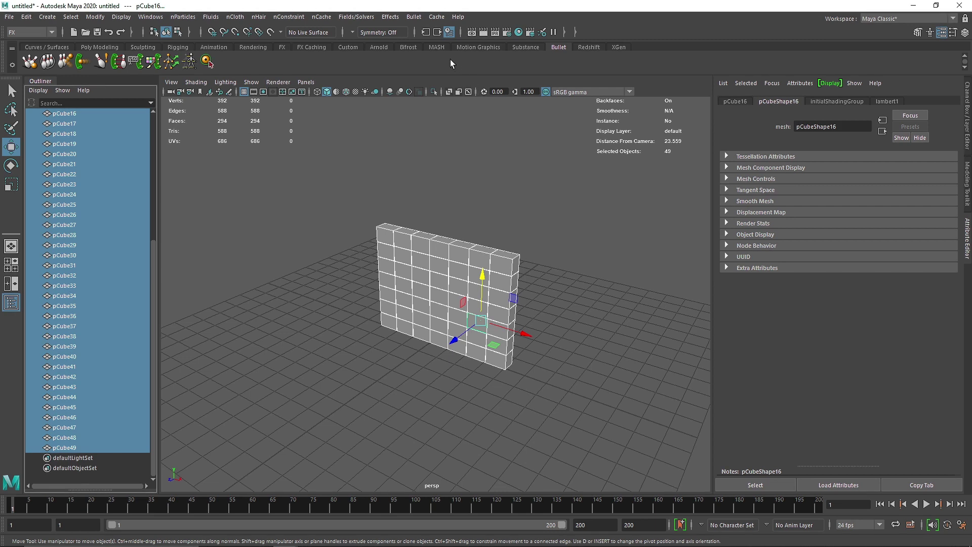
{"action": "left_click", "coordinate": [413, 16]}
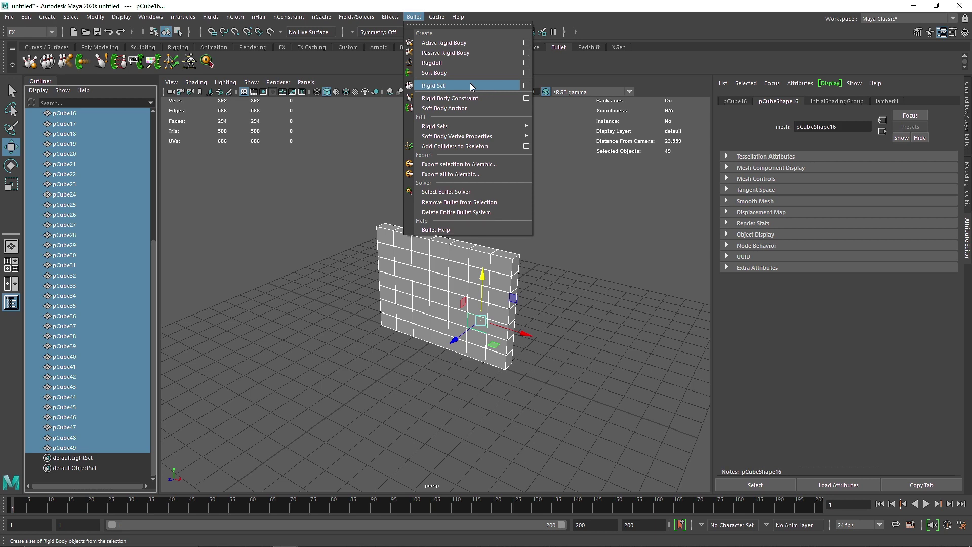
- In the Rigid Set options, name the set Cubes and apply to create it
{"action": "left_click", "coordinate": [526, 87]}
{"action": "left_click_drag", "start_coordinate": [571, 108], "coordinate": [677, 142]}
{"action": "left_click", "coordinate": [561, 147]}
{"action": "left_click", "coordinate": [698, 199]}
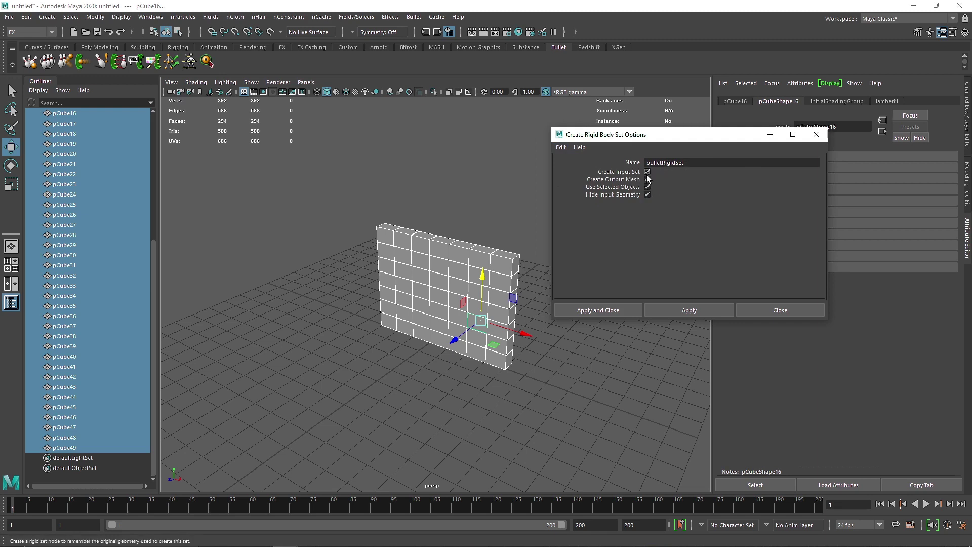
{"action": "double_click", "coordinate": [704, 163]}
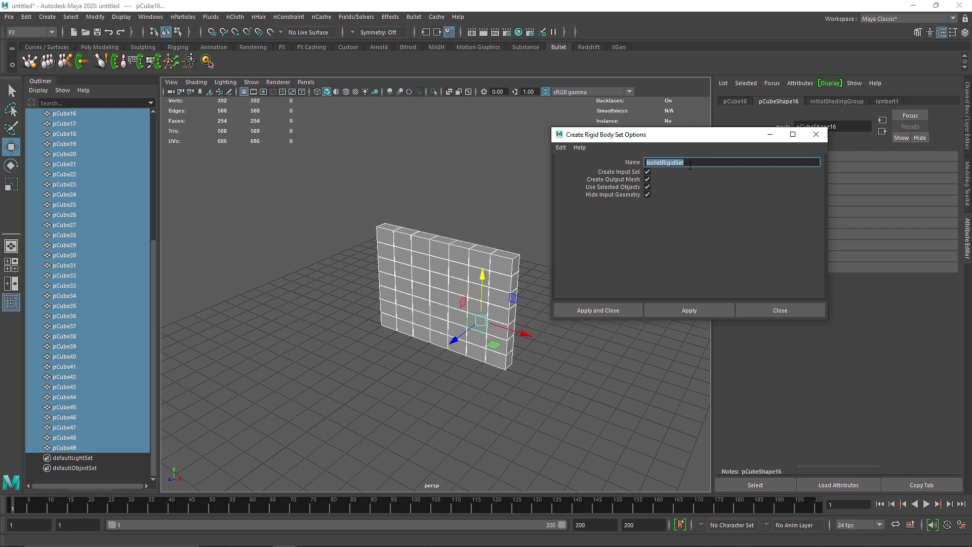
{"action": "type", "text": "Cubes"}
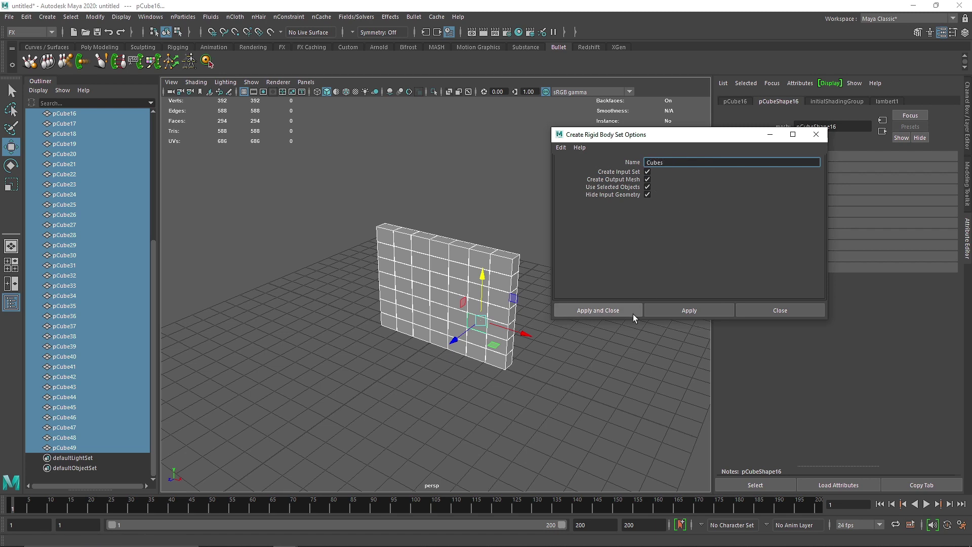
{"action": "left_click", "coordinate": [631, 314]}
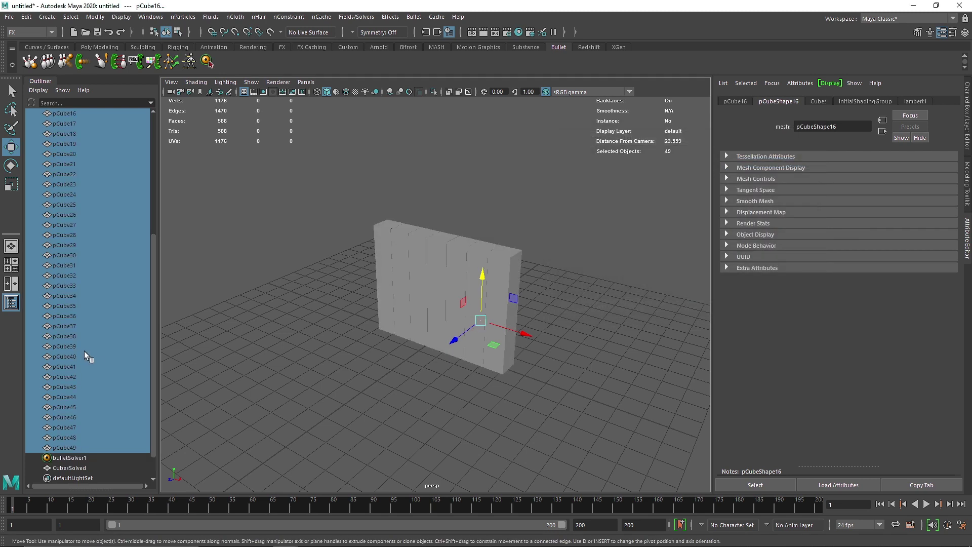
- In the Outliner, select pCube1, then CubesSolved, then the Cubes set, and expand its members
{"action": "left_click", "coordinate": [192, 340]}
{"action": "scroll", "coordinate": [65, 401], "scroll_direction": "up", "scroll_amount": 6}
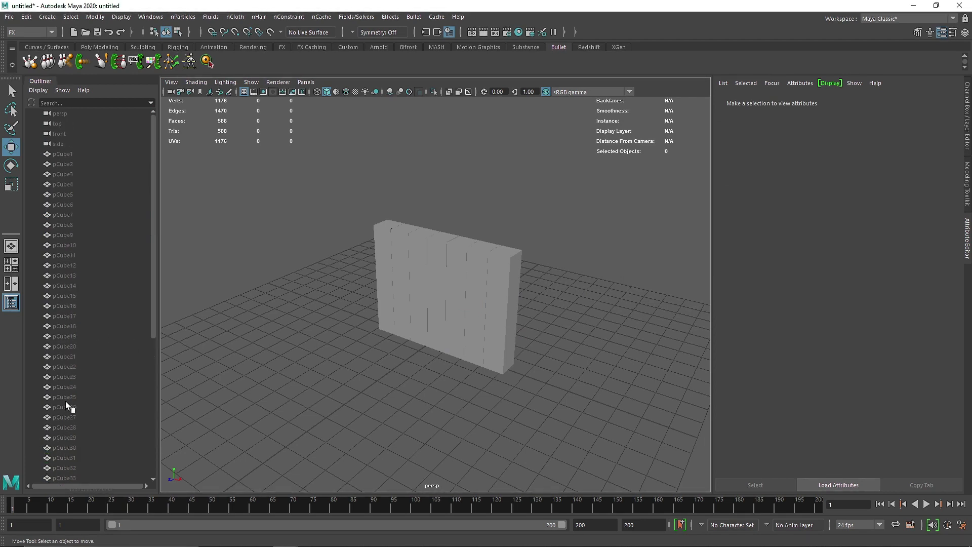
{"action": "left_click", "coordinate": [77, 154]}
{"action": "scroll", "coordinate": [65, 409], "scroll_direction": "down", "scroll_amount": 6}
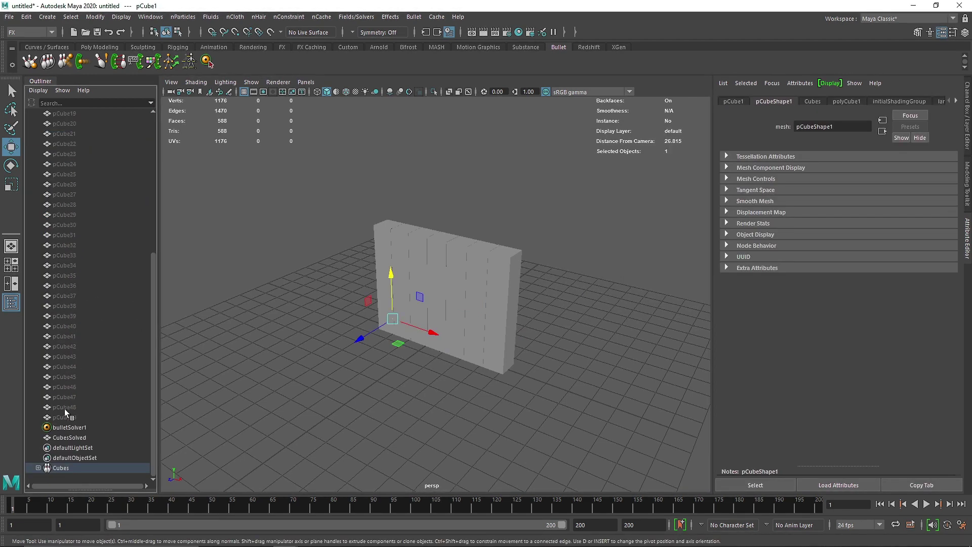
{"action": "left_click", "coordinate": [70, 438]}
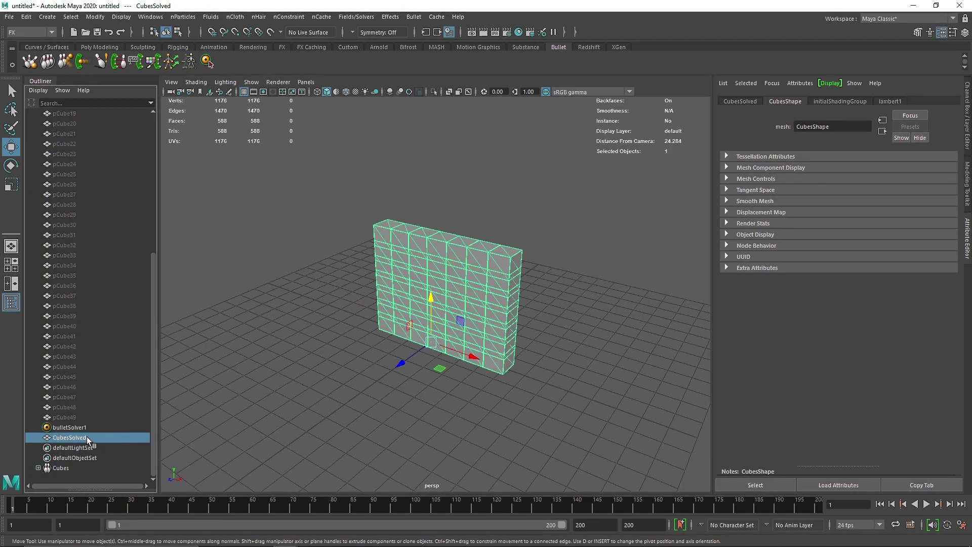
{"action": "left_click", "coordinate": [54, 469]}
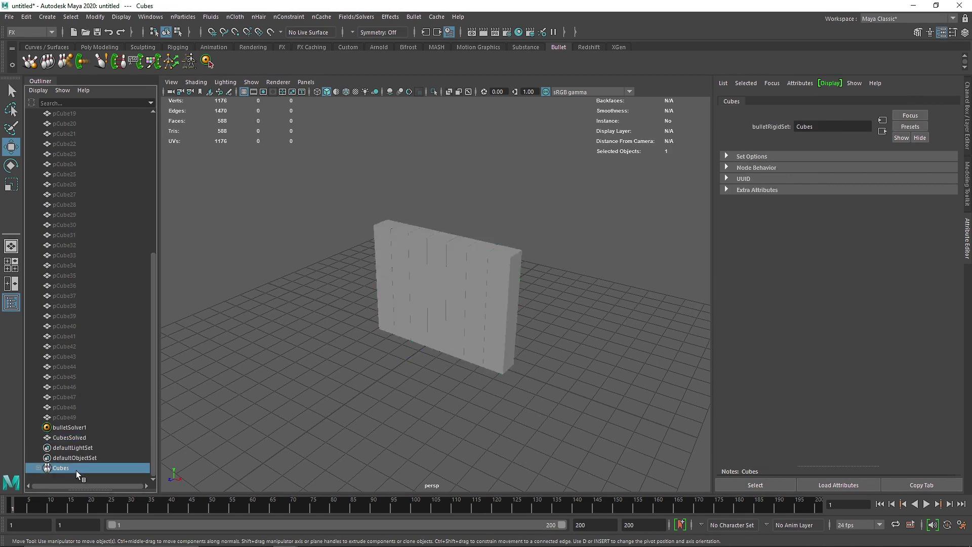
{"action": "left_click", "coordinate": [37, 471]}
{"action": "scroll", "coordinate": [53, 470], "scroll_direction": "down", "scroll_amount": 8}
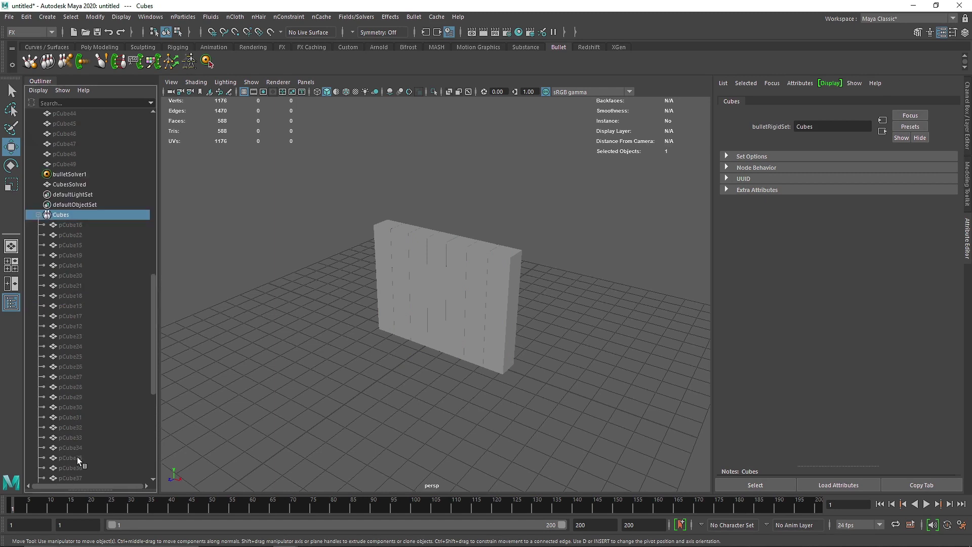
{"action": "scroll", "coordinate": [77, 457], "scroll_direction": "up", "scroll_amount": 4}
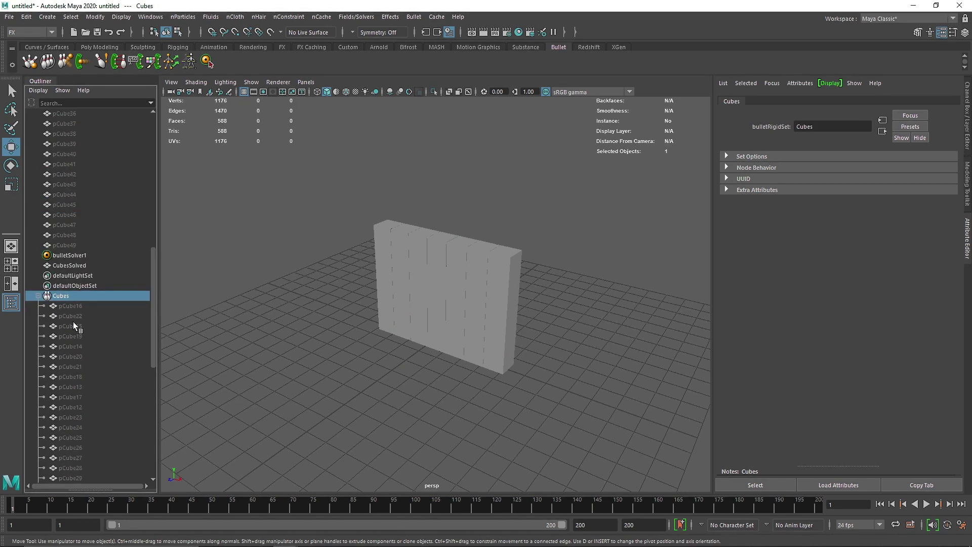
- Select bulletSolver1, run a test playback, and rewind to the first frame
{"action": "left_click", "coordinate": [37, 299]}
{"action": "left_click", "coordinate": [91, 425]}
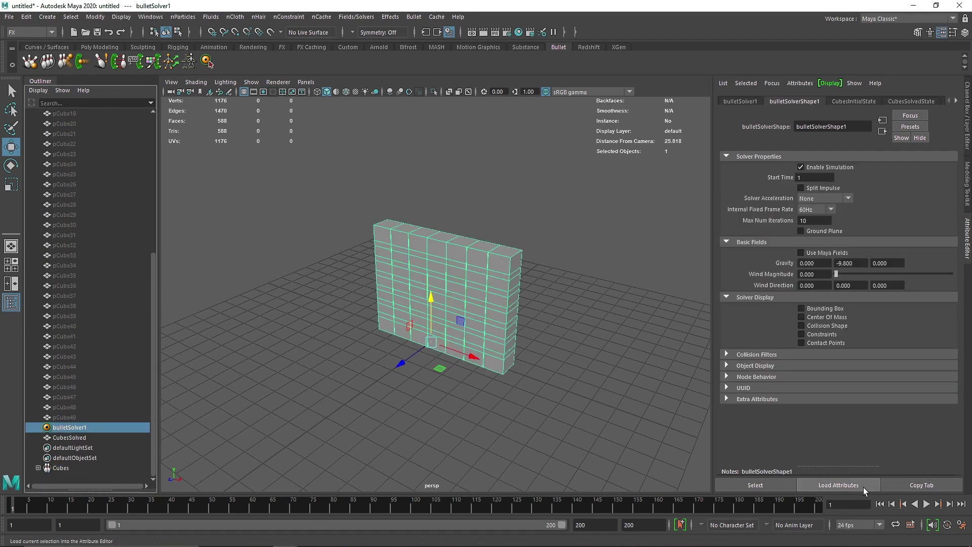
{"action": "left_click", "coordinate": [926, 504]}
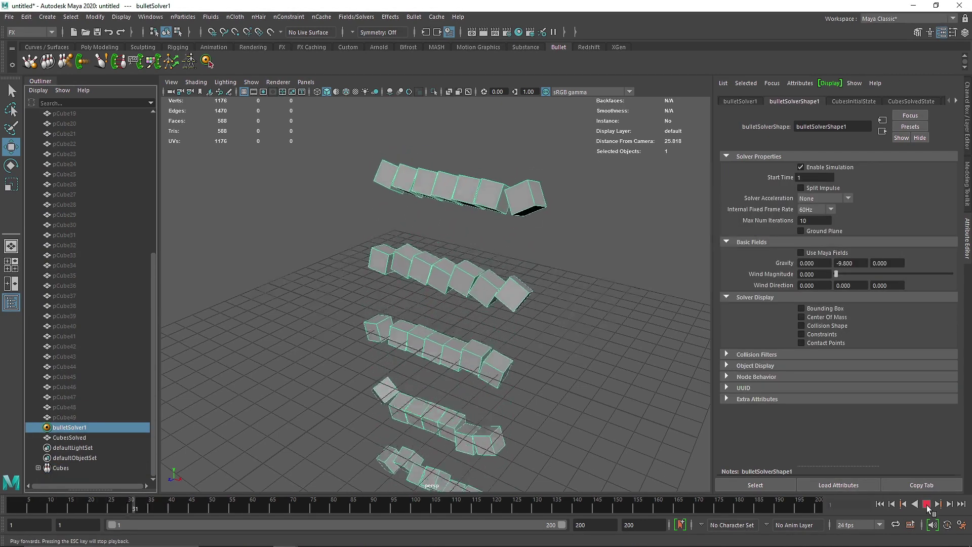
{"action": "left_click", "coordinate": [926, 504]}
{"action": "left_click", "coordinate": [880, 504]}
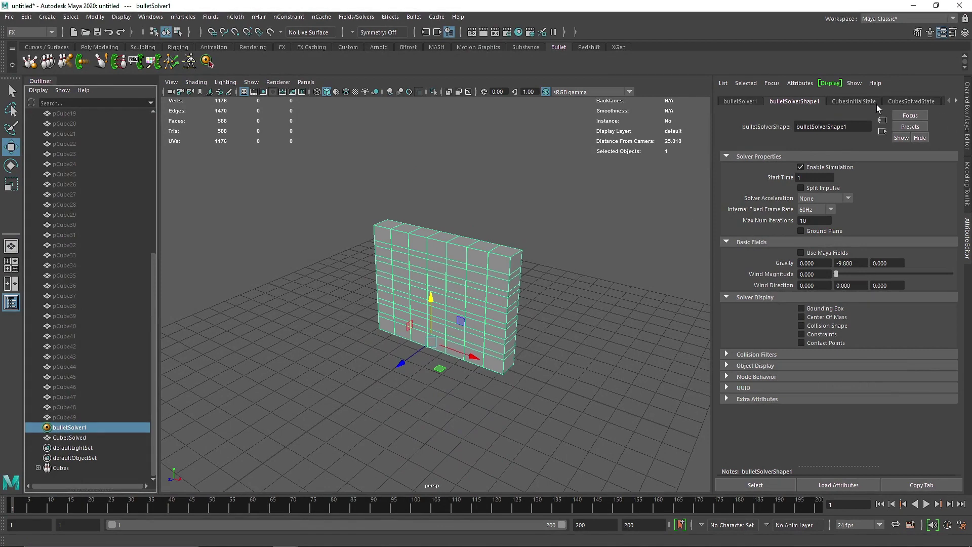
- Enable Ground Plane on the solver, replay the collapse, and rewind
{"action": "left_click", "coordinate": [820, 232]}
{"action": "left_click", "coordinate": [926, 505]}
{"action": "left_click", "coordinate": [926, 505]}
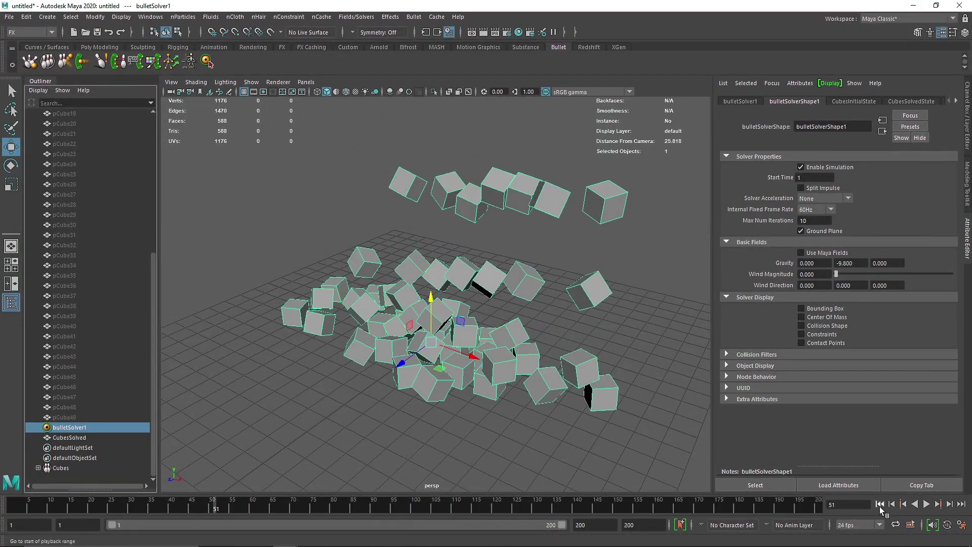
{"action": "left_click", "coordinate": [880, 504]}
- In the CubesInitialState tab, expand Rigid Attributes and set Default Mass to 100
{"action": "left_click", "coordinate": [870, 102]}
{"action": "left_click", "coordinate": [903, 101]}
{"action": "scroll", "coordinate": [903, 101], "scroll_direction": "down", "scroll_amount": 2}
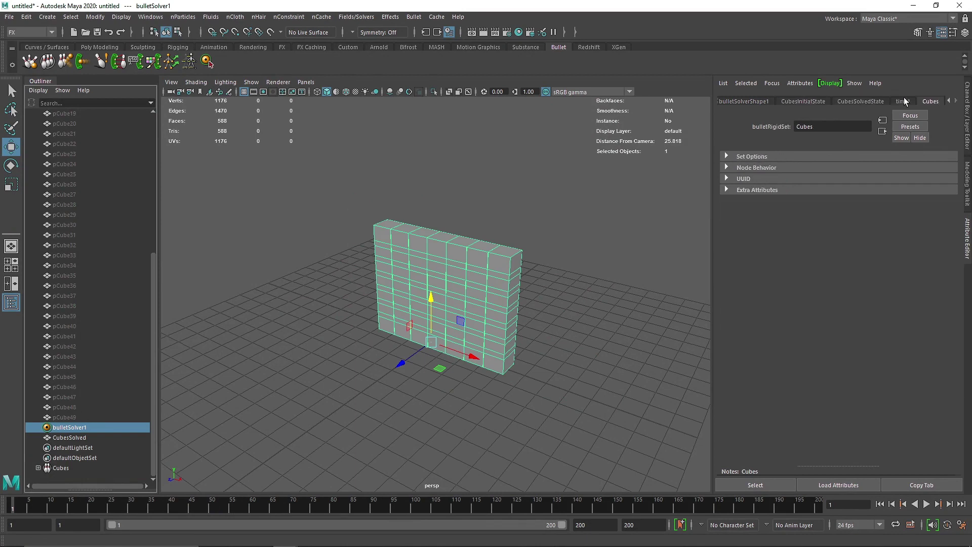
{"action": "left_click", "coordinate": [855, 101]}
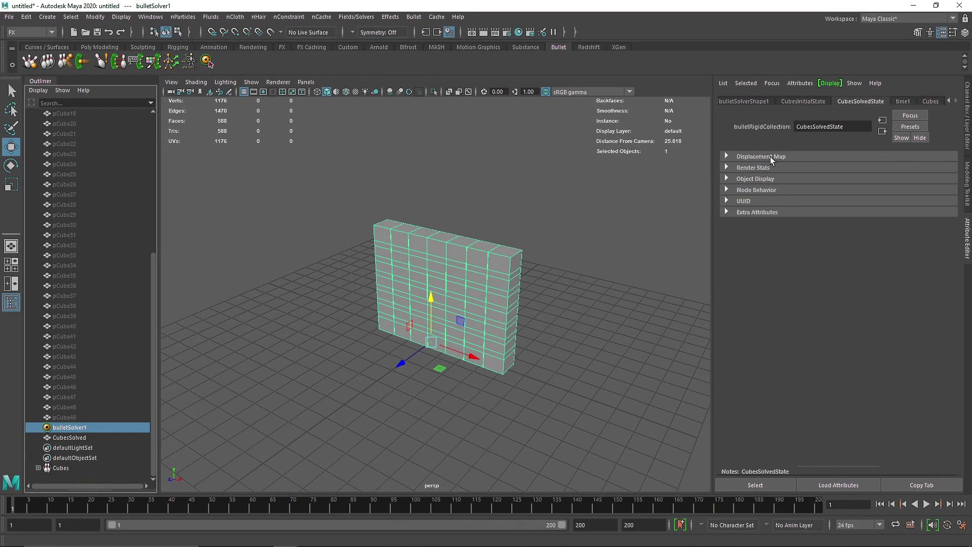
{"action": "left_click", "coordinate": [822, 101]}
{"action": "left_click", "coordinate": [791, 154]}
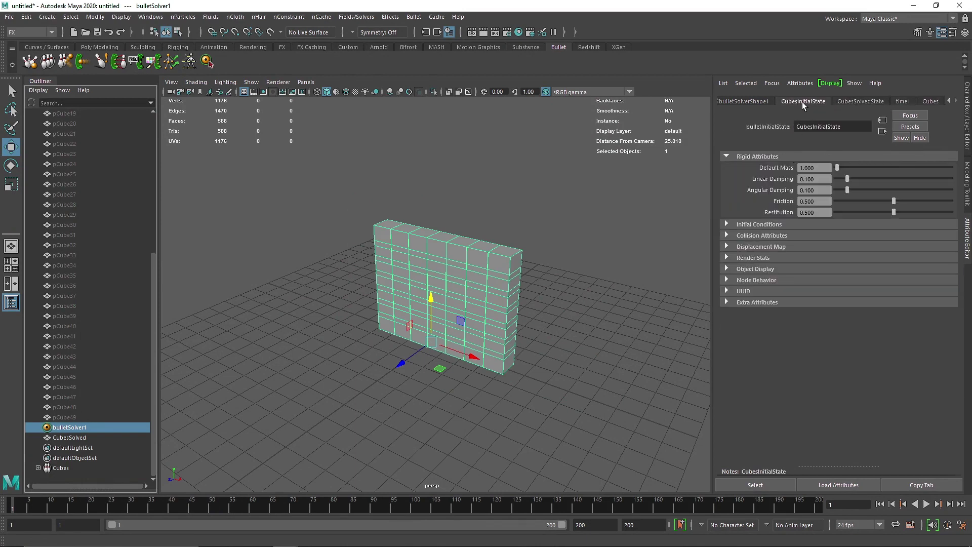
{"action": "left_click", "coordinate": [780, 224]}
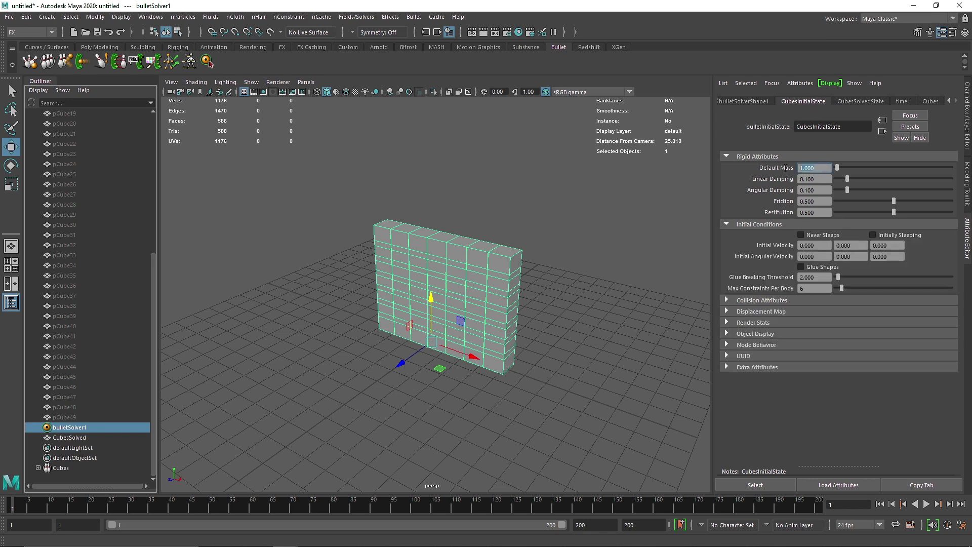
{"action": "type", "text": "10"}
{"action": "key", "text": "Return"}
- Replay the simulation, then raise Linear and Angular Damping to 1.000
{"action": "left_click", "coordinate": [926, 503]}
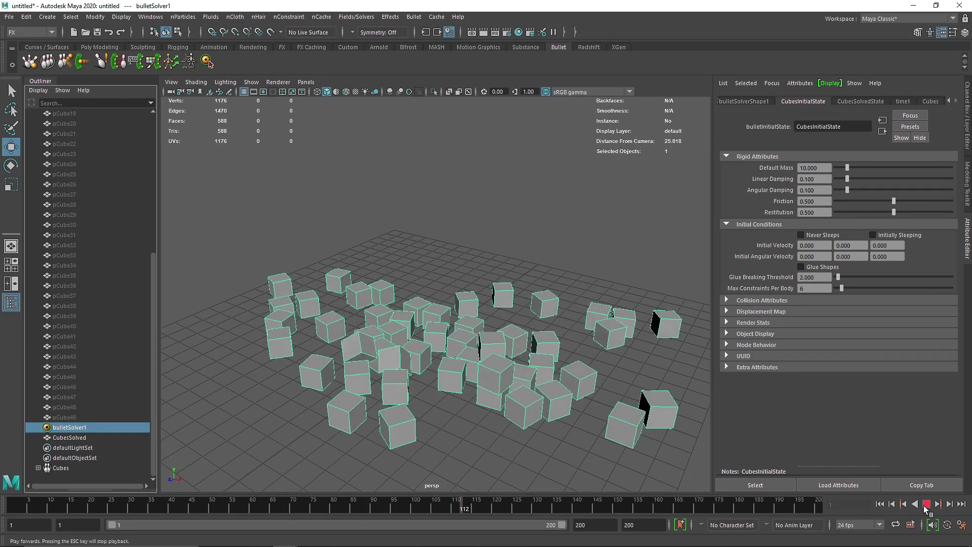
{"action": "key", "text": "Escape"}
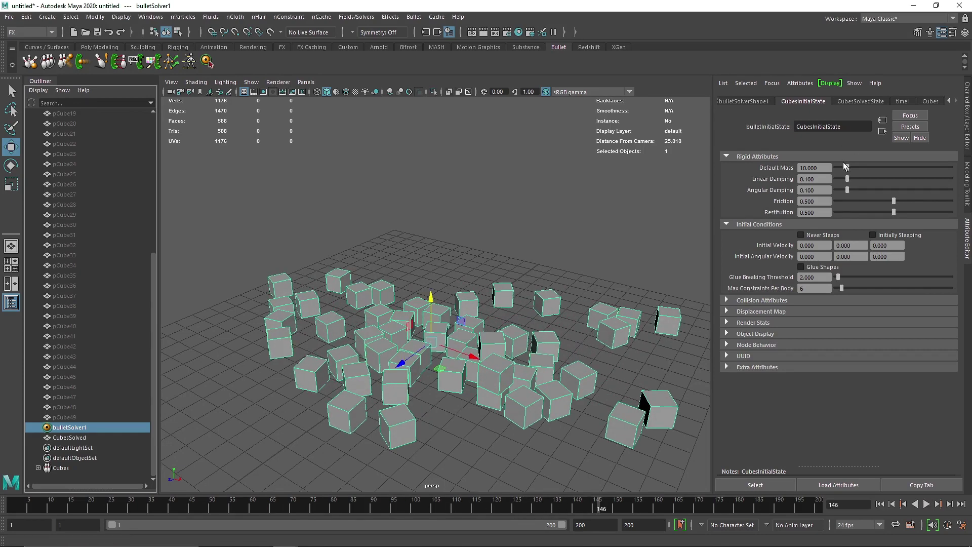
{"action": "left_click", "coordinate": [880, 504]}
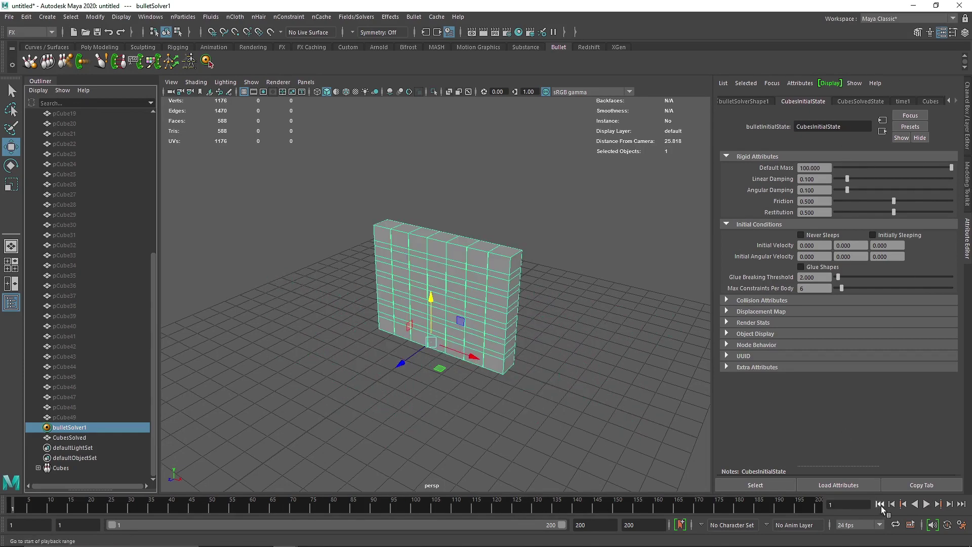
{"action": "left_click", "coordinate": [925, 504]}
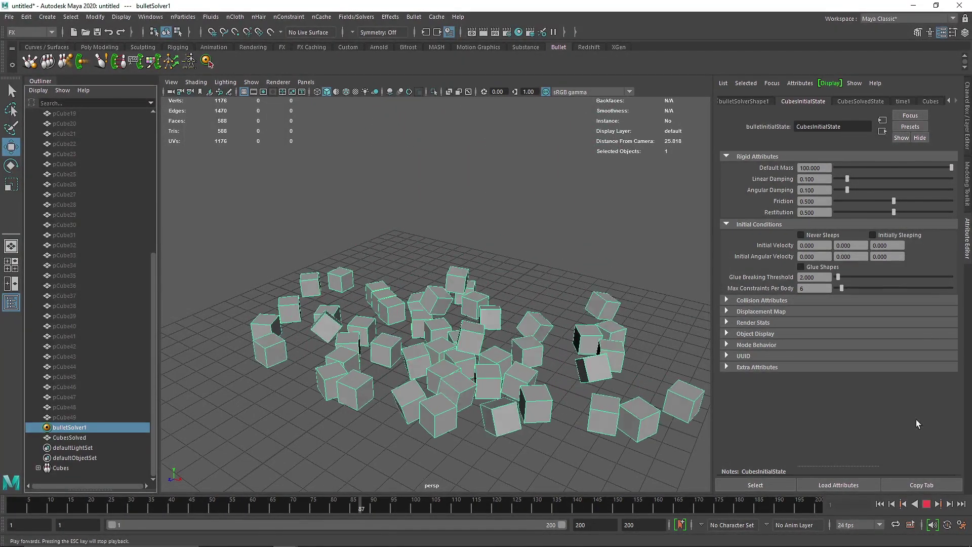
{"action": "left_click_drag", "start_coordinate": [864, 178], "coordinate": [952, 178]}
{"action": "left_click_drag", "start_coordinate": [846, 189], "coordinate": [928, 192]}
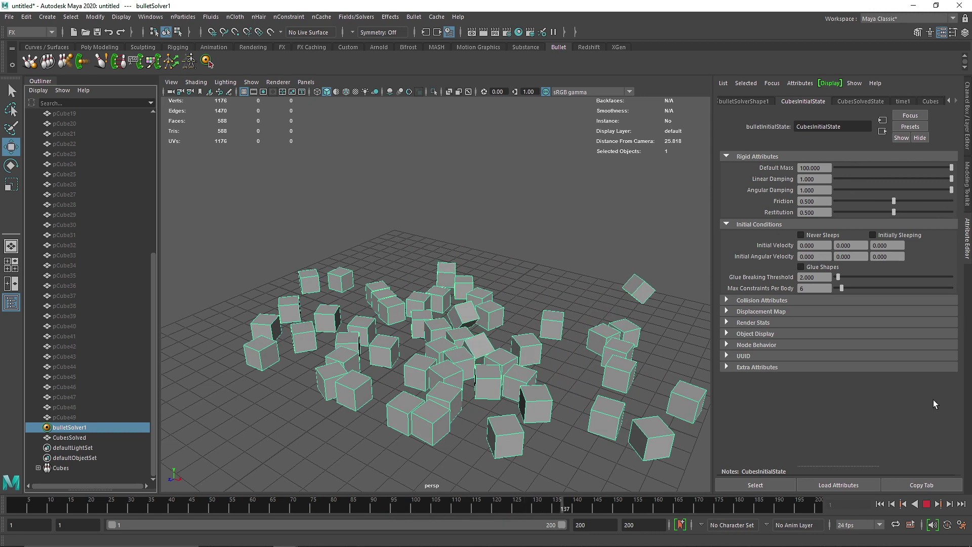
- Restart the simulation, lower Linear Damping to 0.456, and play again
{"action": "left_click", "coordinate": [880, 504]}
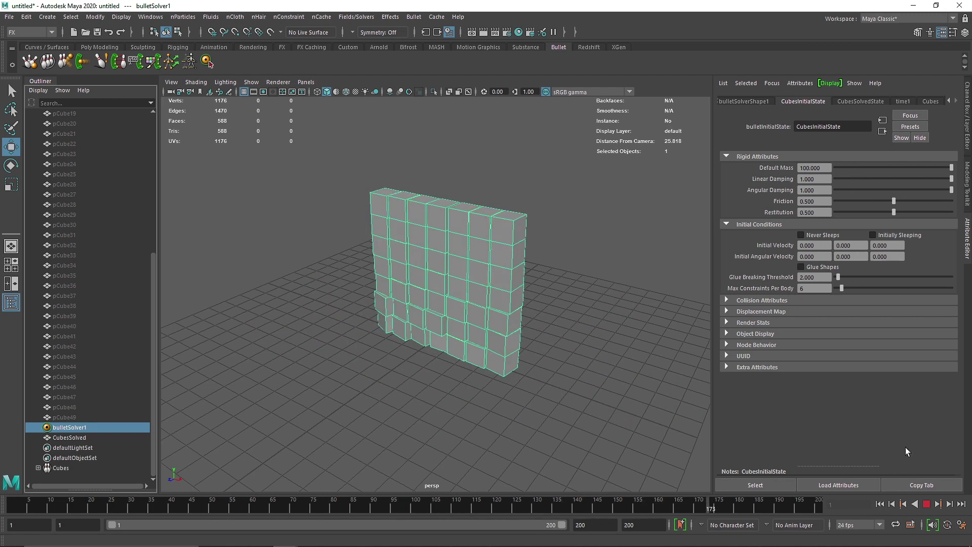
{"action": "left_click", "coordinate": [927, 503]}
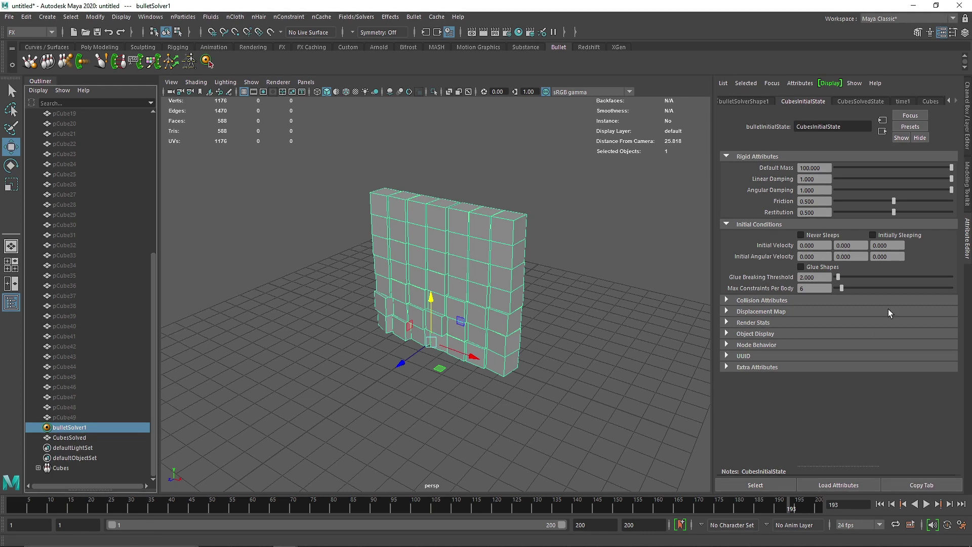
{"action": "left_click", "coordinate": [888, 176]}
{"action": "left_click", "coordinate": [927, 503]}
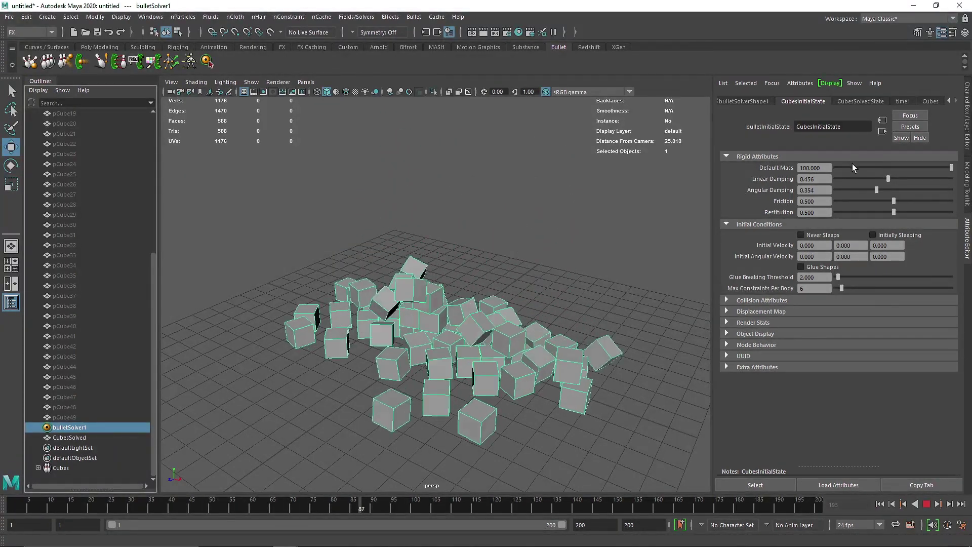
- Set Restitution to 0.363, toggle Initially Sleeping, then rewind and replay
{"action": "left_click", "coordinate": [844, 212]}
{"action": "left_click", "coordinate": [877, 212]}
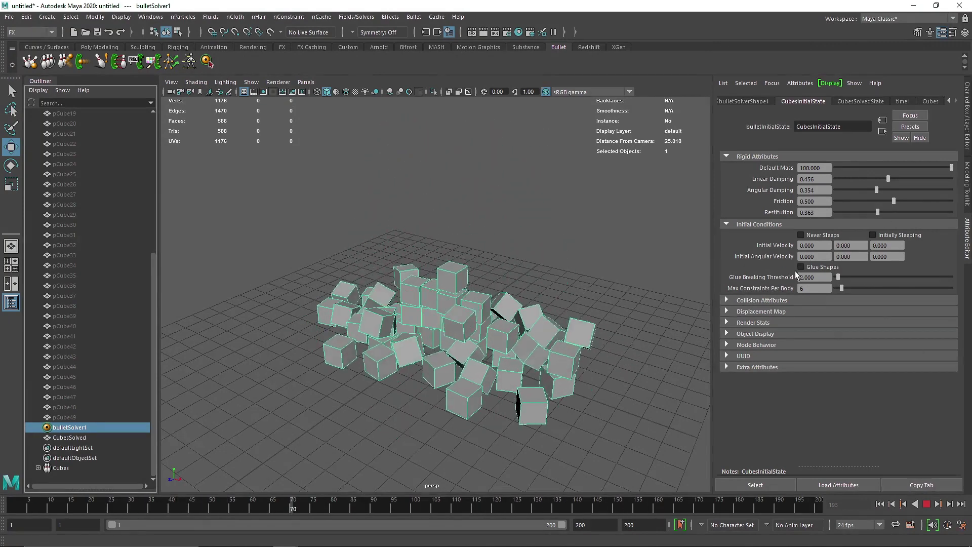
{"action": "left_click", "coordinate": [872, 235]}
{"action": "left_click", "coordinate": [880, 504]}
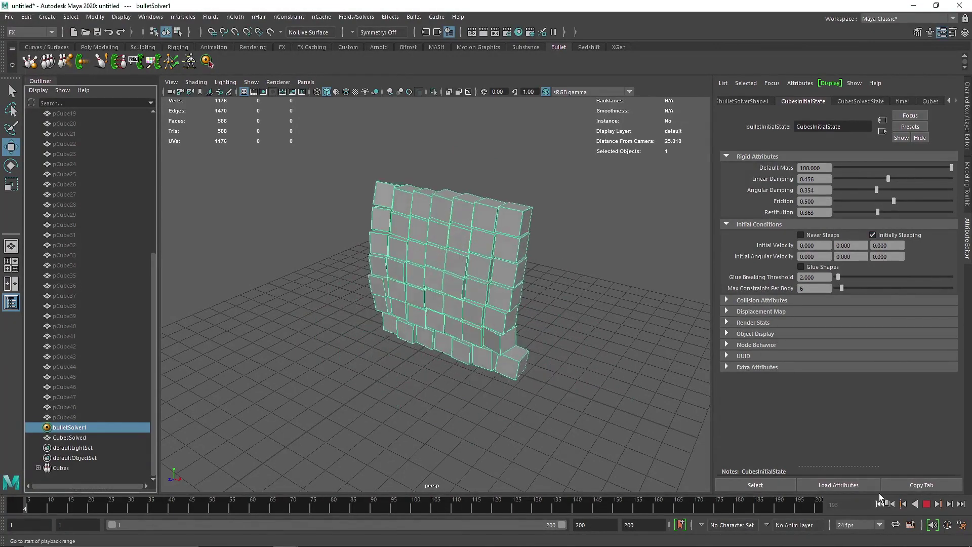
{"action": "left_click", "coordinate": [872, 235]}
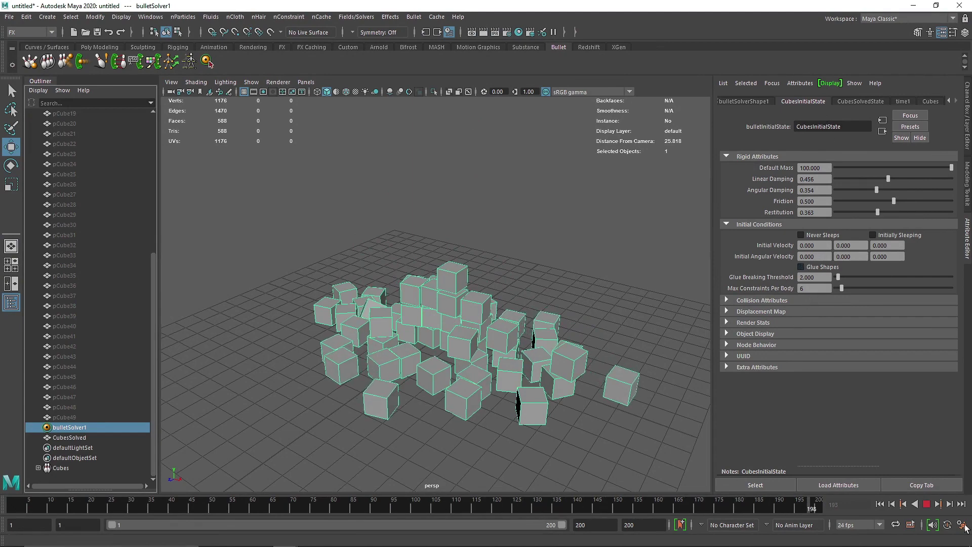
- Stop playback and orbit around the cube pile, selecting pCube30 then pCube33
{"action": "left_click", "coordinate": [926, 505]}
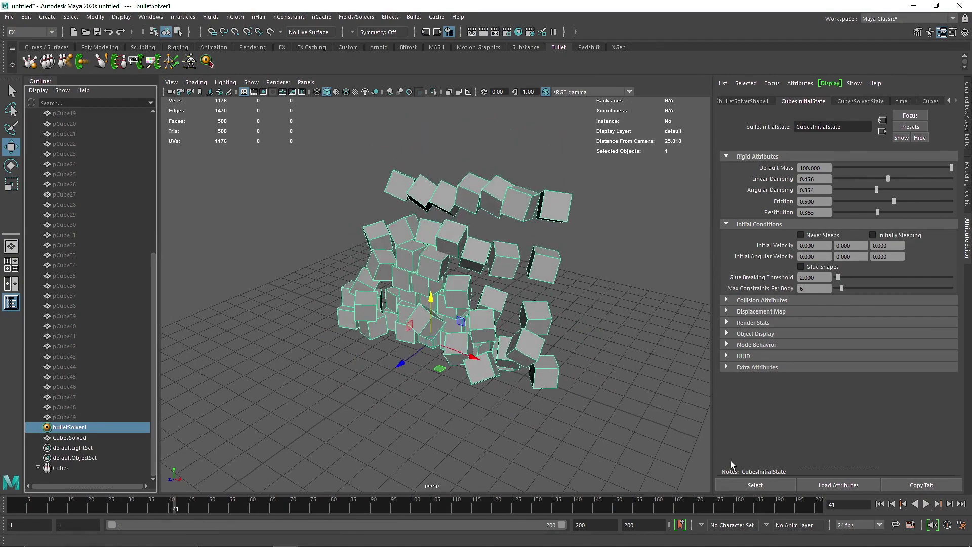
{"action": "left_click_drag", "start_coordinate": [519, 412], "coordinate": [430, 324], "text": "alt"}
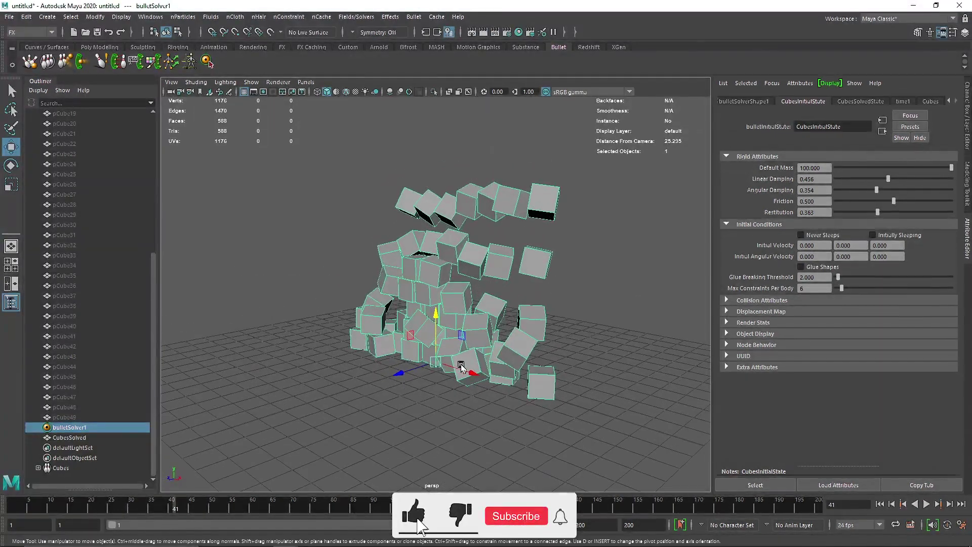
{"action": "left_click", "coordinate": [61, 225]}
{"action": "left_click", "coordinate": [66, 255]}
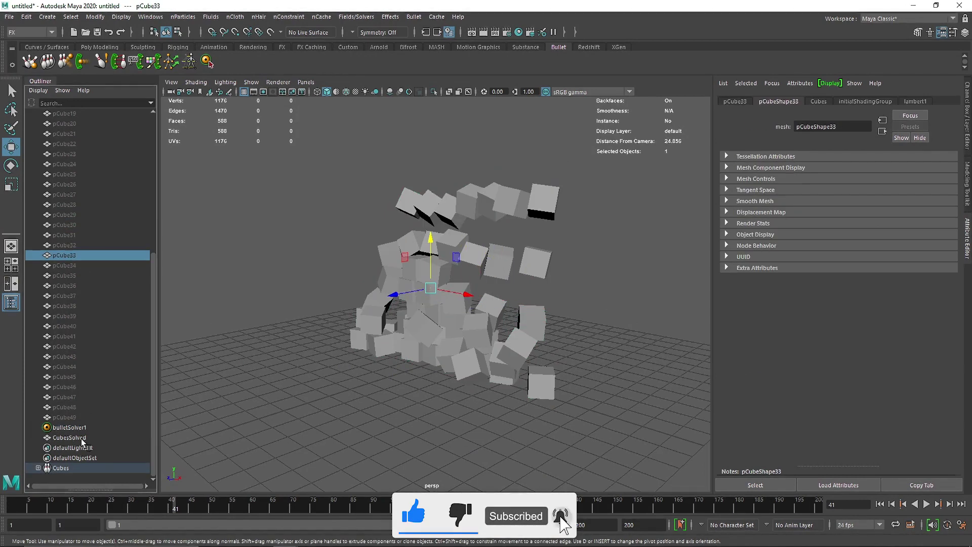
- Set bulletSolver1's Solver Acceleration to OpenCL GPU
{"action": "left_click", "coordinate": [91, 427]}
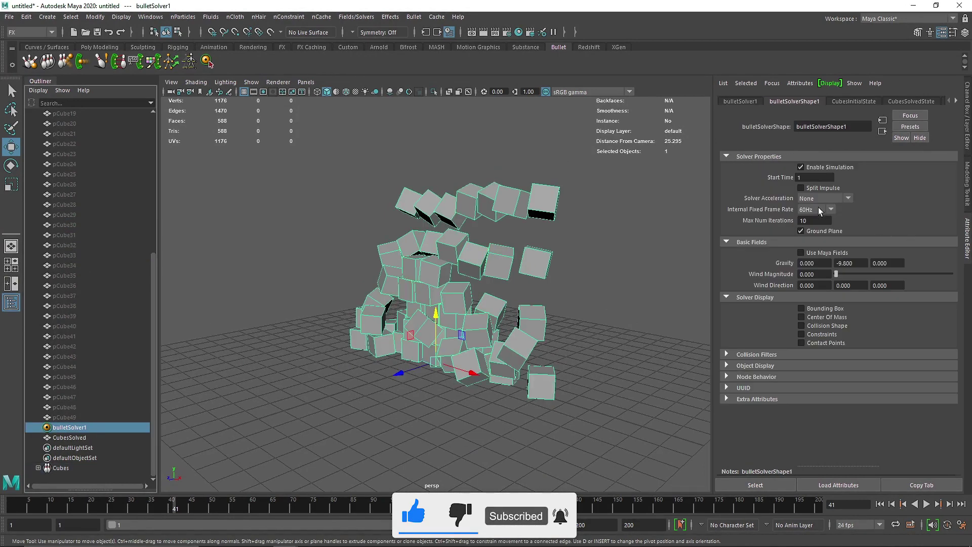
{"action": "left_click", "coordinate": [848, 198]}
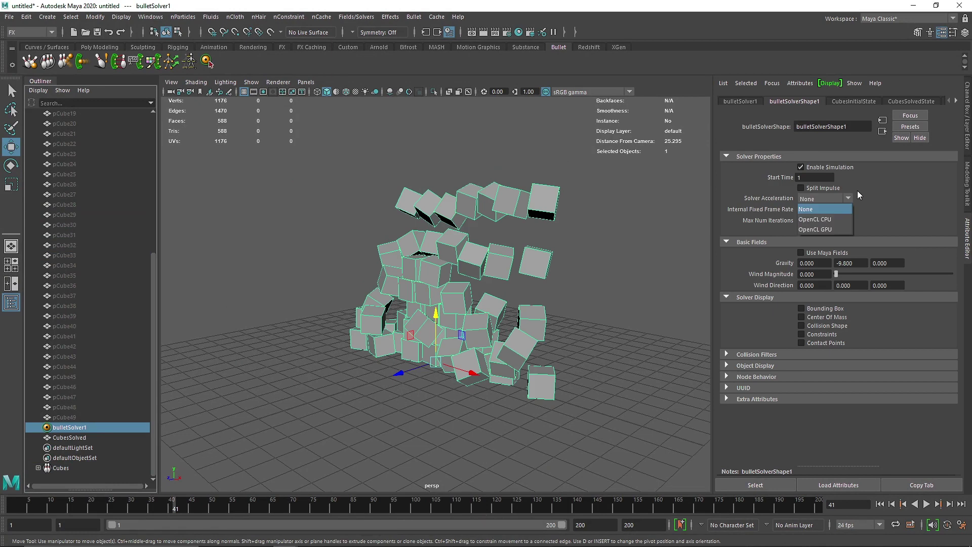
{"action": "left_click", "coordinate": [833, 230]}
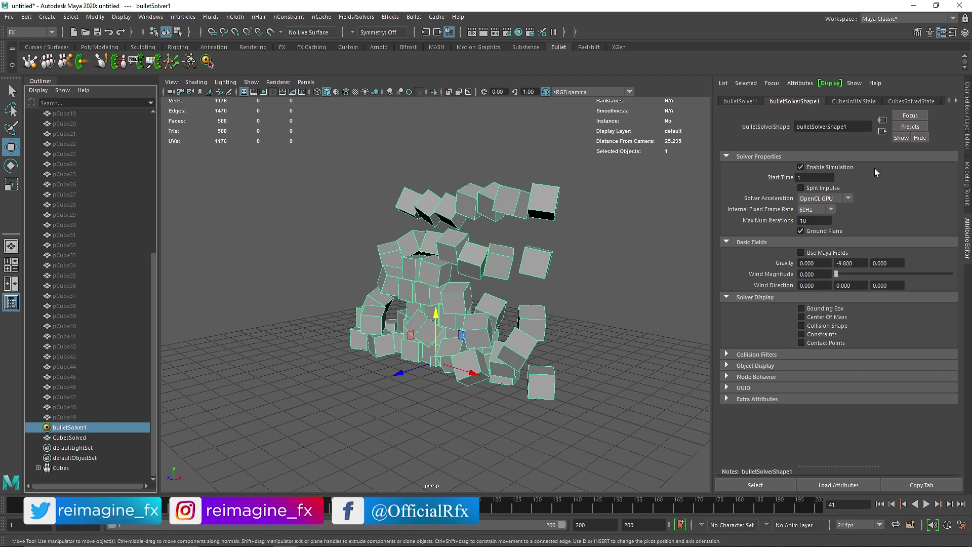
- Leave the Bullet menu unused, rewind to frame 1 and replay the wall simulation
{"action": "left_click", "coordinate": [413, 17]}
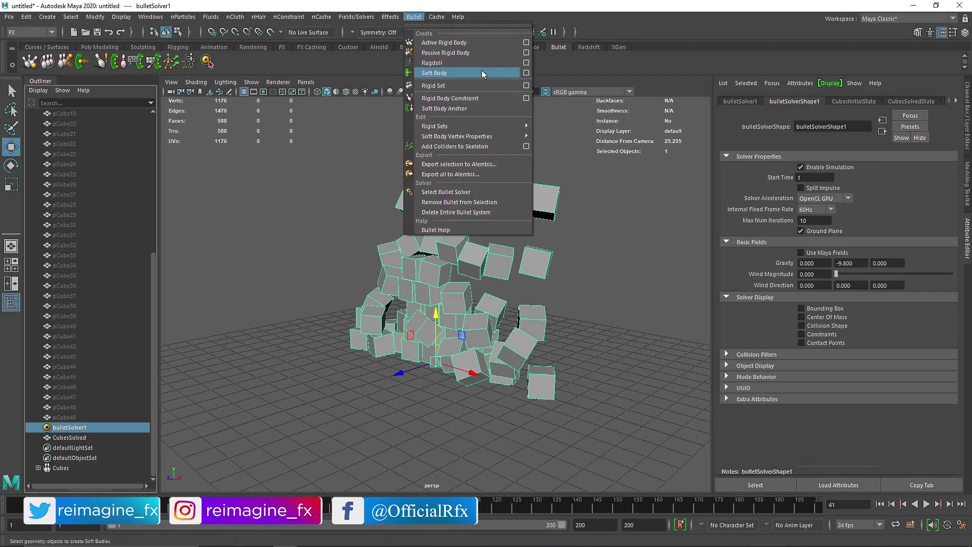
{"action": "left_click", "coordinate": [865, 176]}
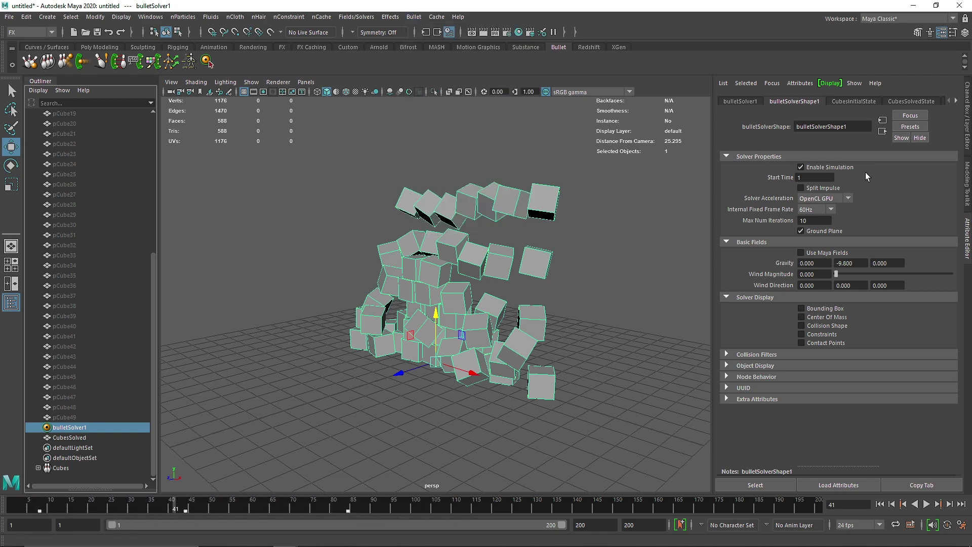
{"action": "left_click", "coordinate": [879, 504]}
{"action": "left_click", "coordinate": [926, 505]}
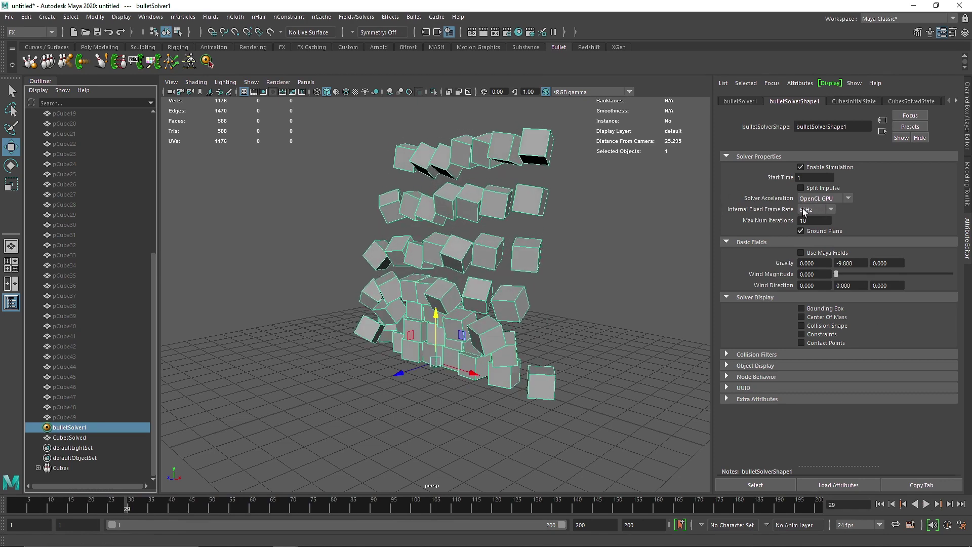
- Set Internal Fixed Frame Rate to 240Hz and replay, zooming out to watch the cubes land
{"action": "left_click", "coordinate": [804, 210]}
{"action": "left_click", "coordinate": [879, 504]}
{"action": "left_click", "coordinate": [926, 504]}
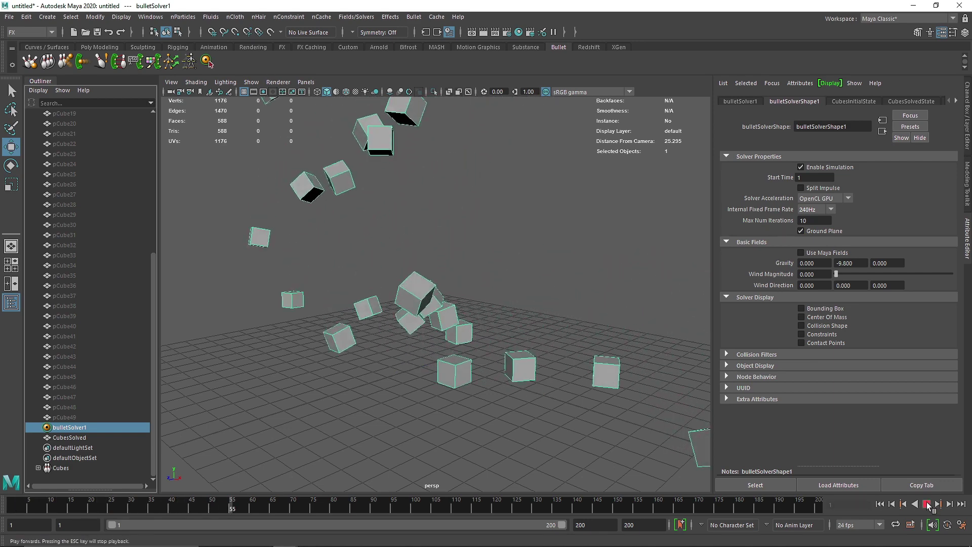
{"action": "scroll", "coordinate": [549, 357], "scroll_direction": "down", "scroll_amount": 10}
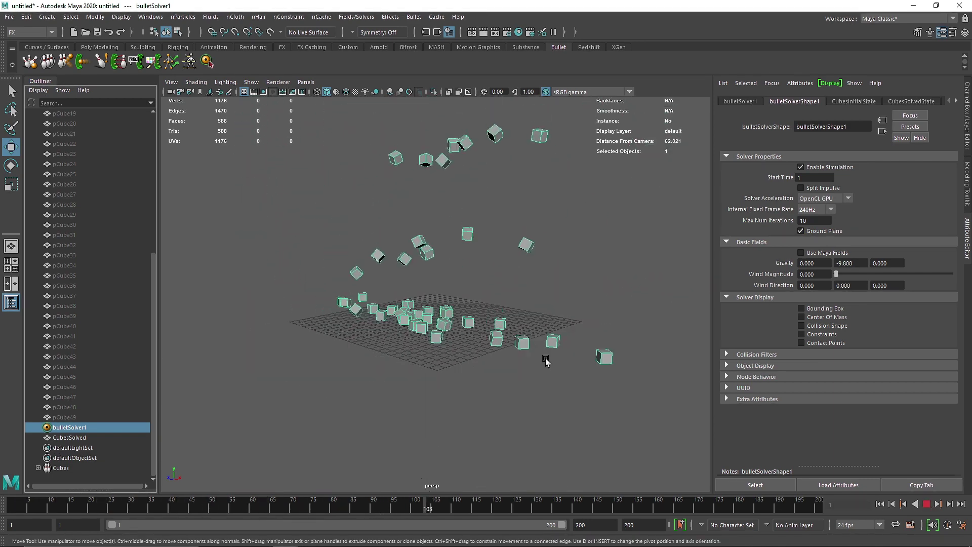
{"action": "left_click_drag", "start_coordinate": [548, 357], "coordinate": [537, 390], "text": "alt"}
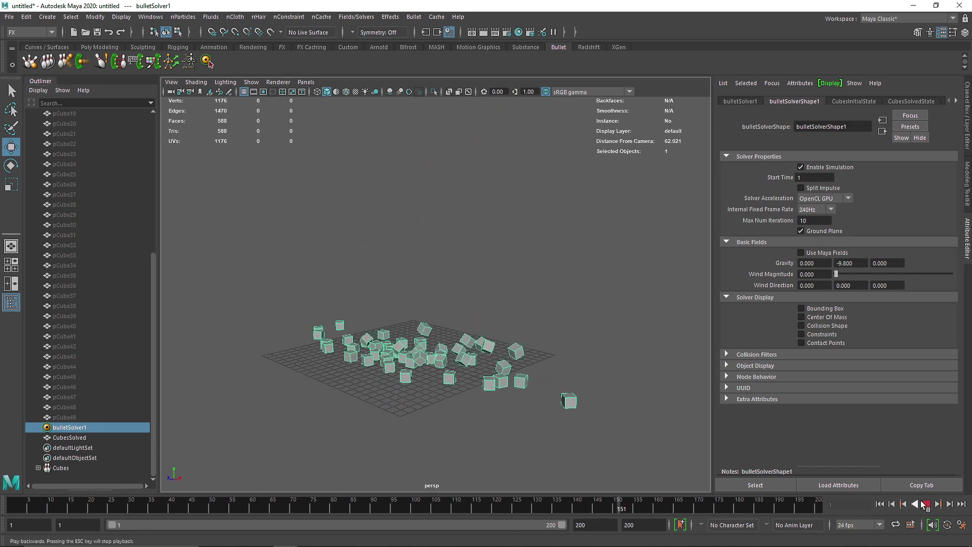
- Rewind to frame 1, zoom on the wall, replay it, then select the Max Num Iterations field
{"action": "left_click", "coordinate": [924, 505]}
{"action": "key", "text": "alt+shift+v"}
{"action": "scroll", "coordinate": [397, 391], "scroll_direction": "up", "scroll_amount": 8}
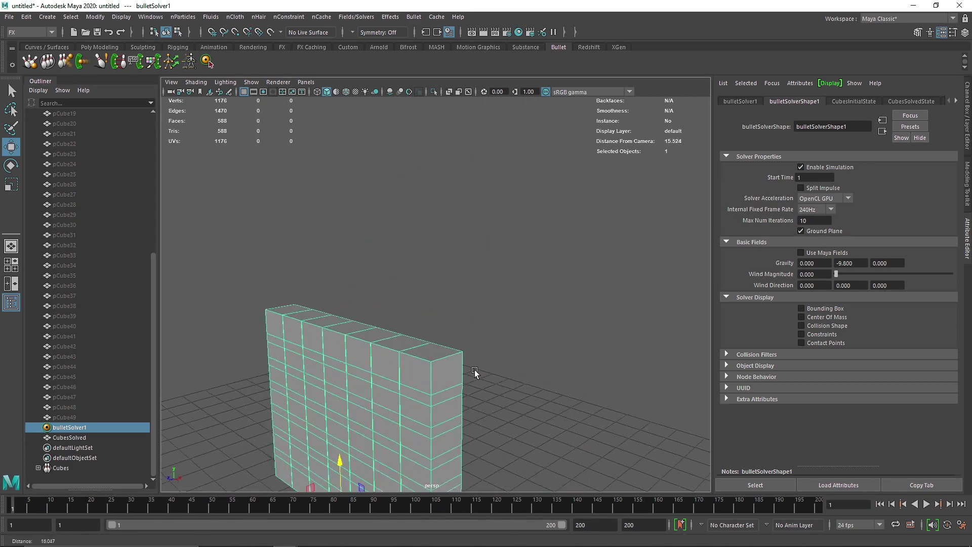
{"action": "scroll", "coordinate": [529, 396], "scroll_direction": "up", "scroll_amount": 8}
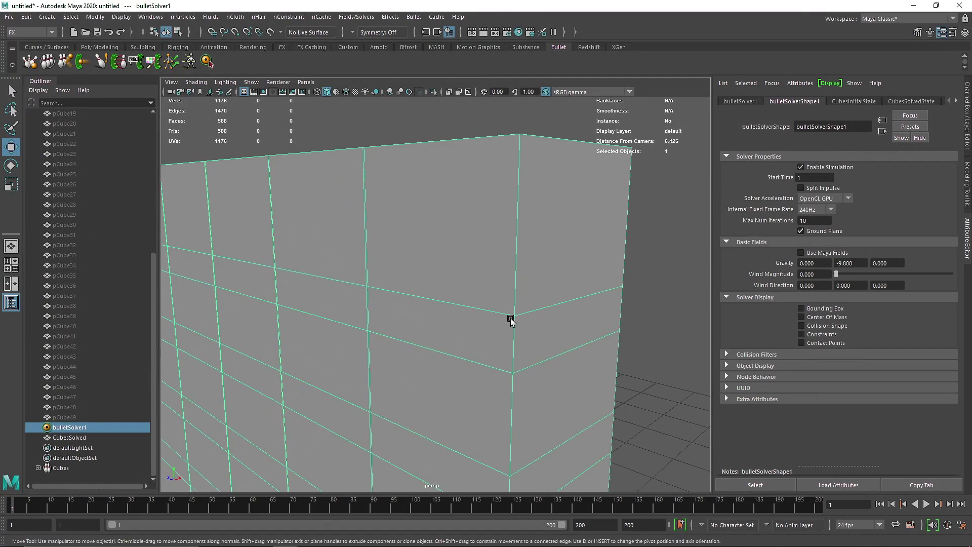
{"action": "scroll", "coordinate": [507, 287], "scroll_direction": "down", "scroll_amount": 15}
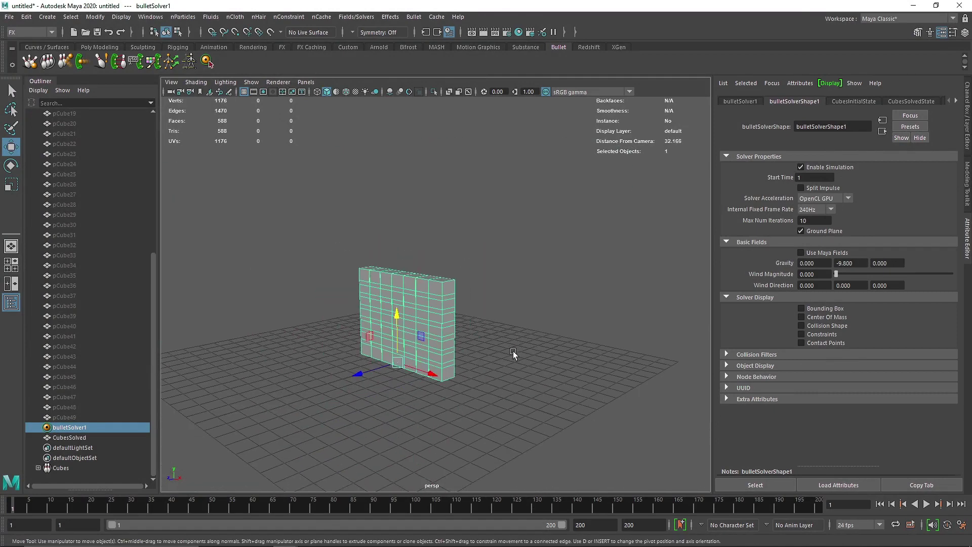
{"action": "left_click", "coordinate": [926, 504]}
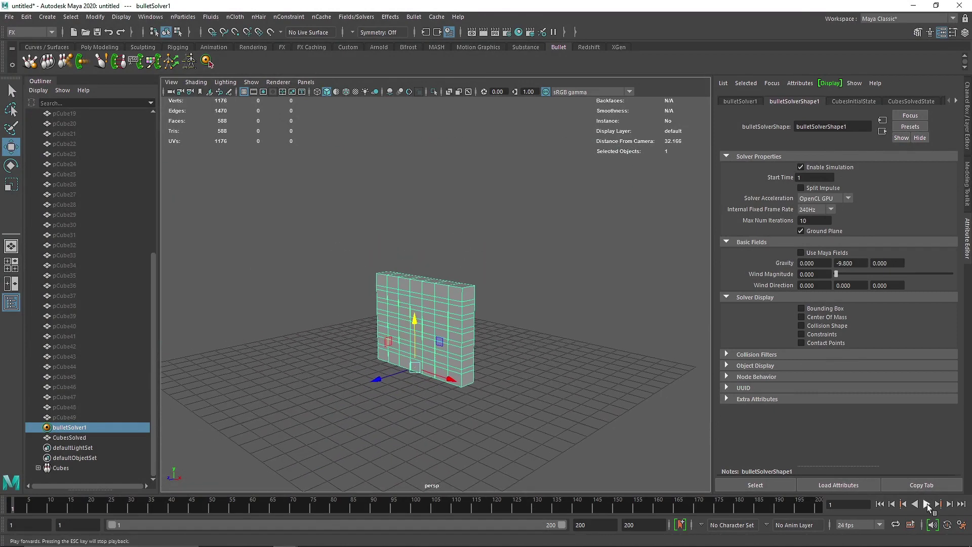
{"action": "left_click", "coordinate": [817, 220]}
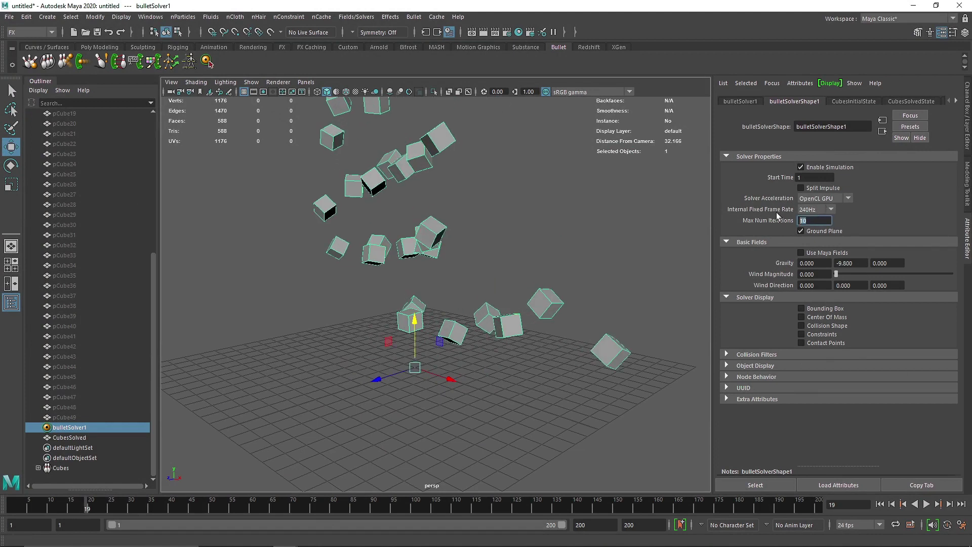
- Set the internal fixed frame rate to 120Hz and replay from frame 1
{"action": "left_click", "coordinate": [813, 209]}
{"action": "left_click", "coordinate": [810, 225]}
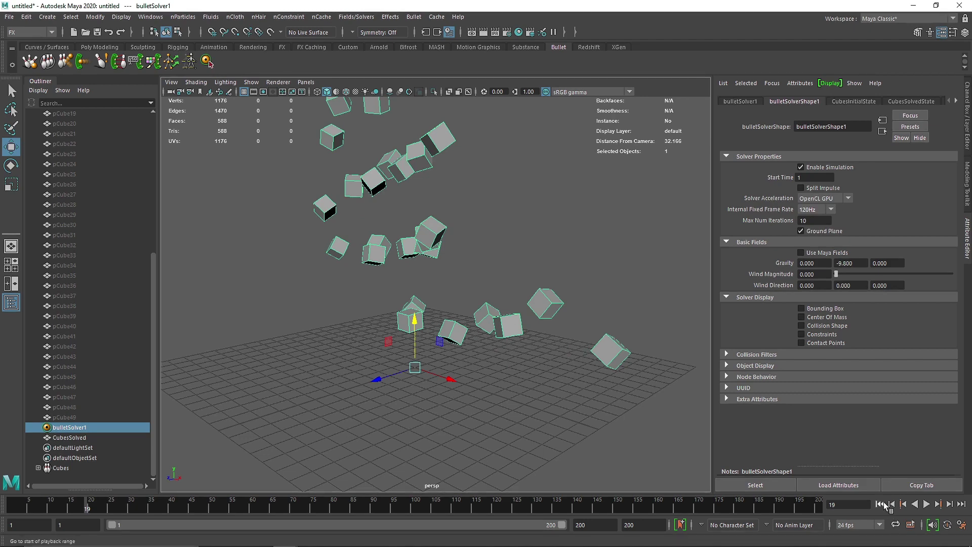
{"action": "left_click", "coordinate": [879, 503]}
{"action": "left_click", "coordinate": [928, 504]}
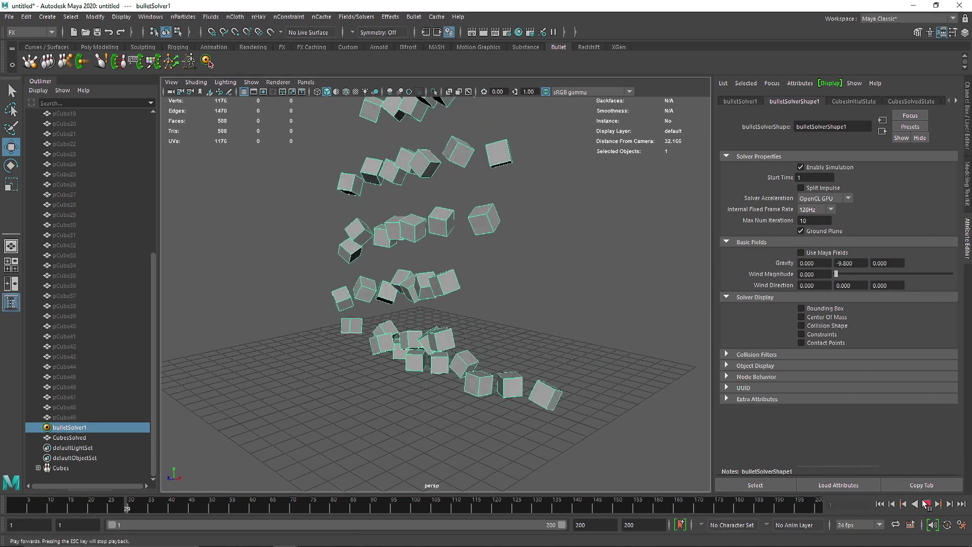
- Lower the internal fixed frame rate to 60Hz and restart from frame 1
{"action": "left_click", "coordinate": [815, 209]}
{"action": "left_click", "coordinate": [815, 242]}
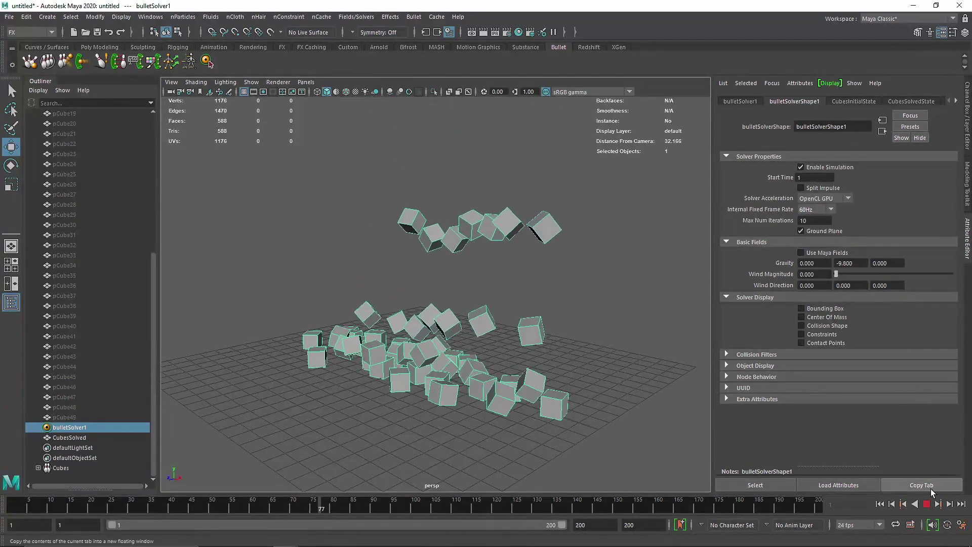
{"action": "left_click", "coordinate": [880, 504]}
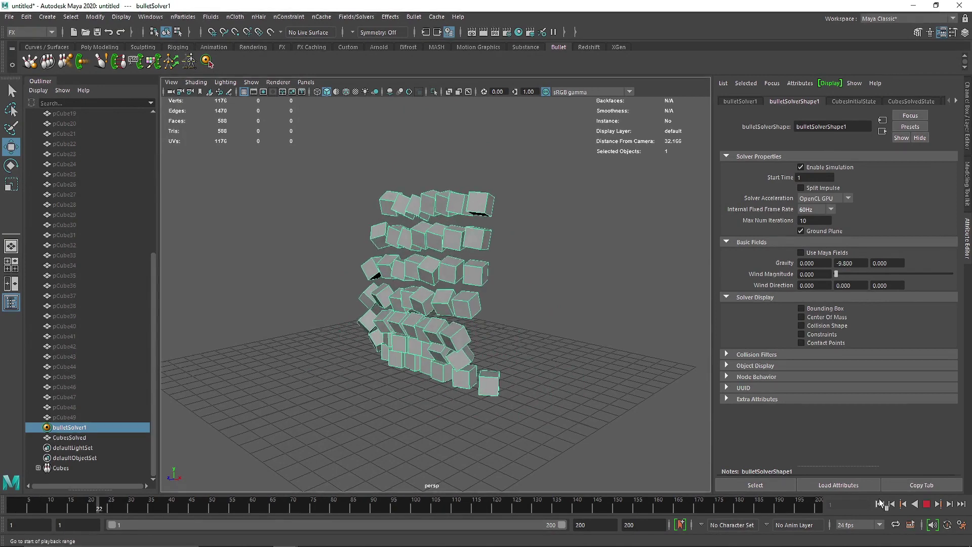
- Restore the internal fixed frame rate to 240Hz and rewind to frame 1
{"action": "left_click", "coordinate": [815, 209]}
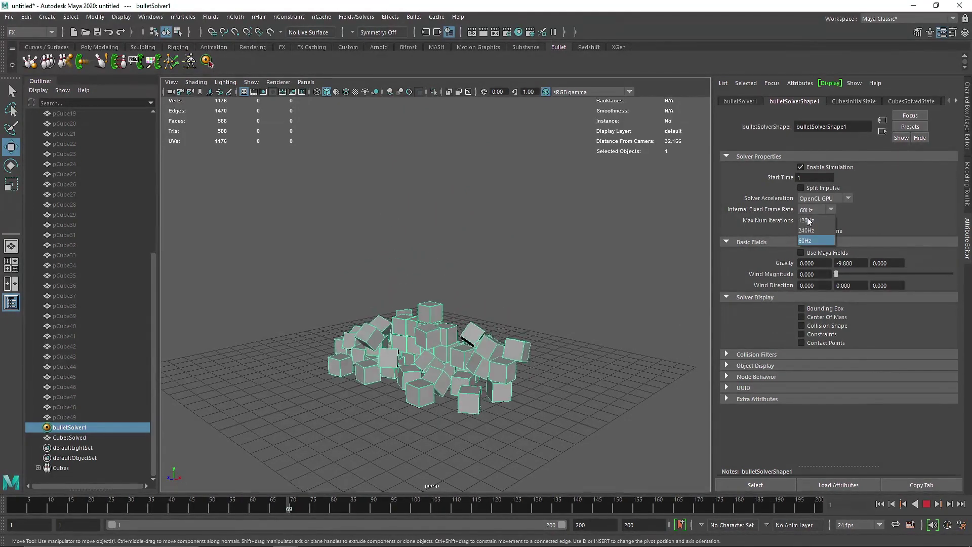
{"action": "left_click", "coordinate": [809, 229]}
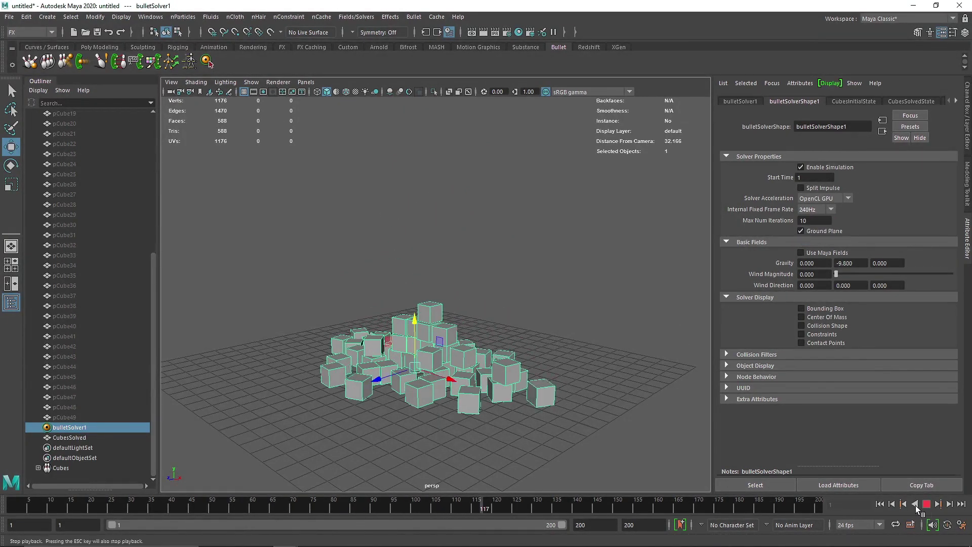
{"action": "left_click", "coordinate": [879, 503]}
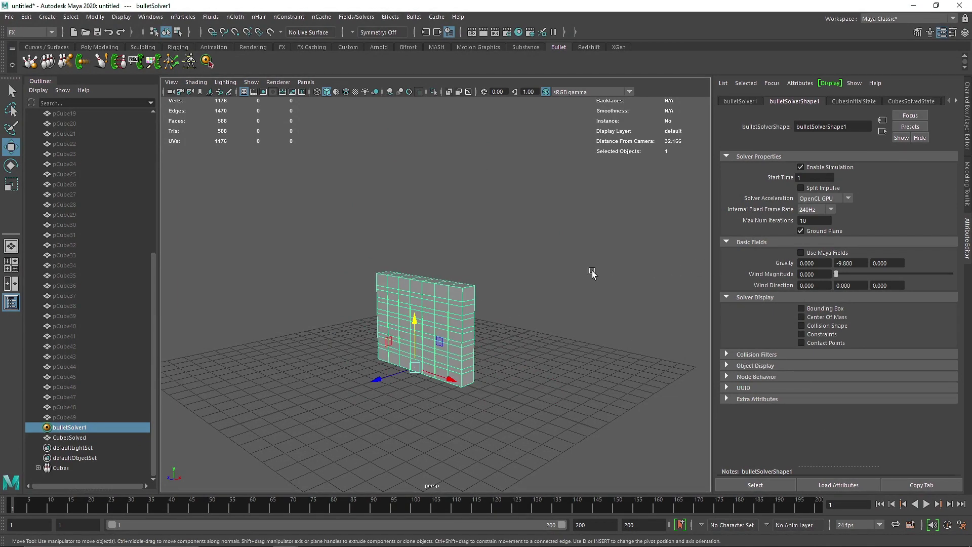
- Play the 240Hz simulation, stop at frame 126, and orbit to view the scattered bricks
{"action": "scroll", "coordinate": [457, 339], "scroll_direction": "up", "scroll_amount": 5}
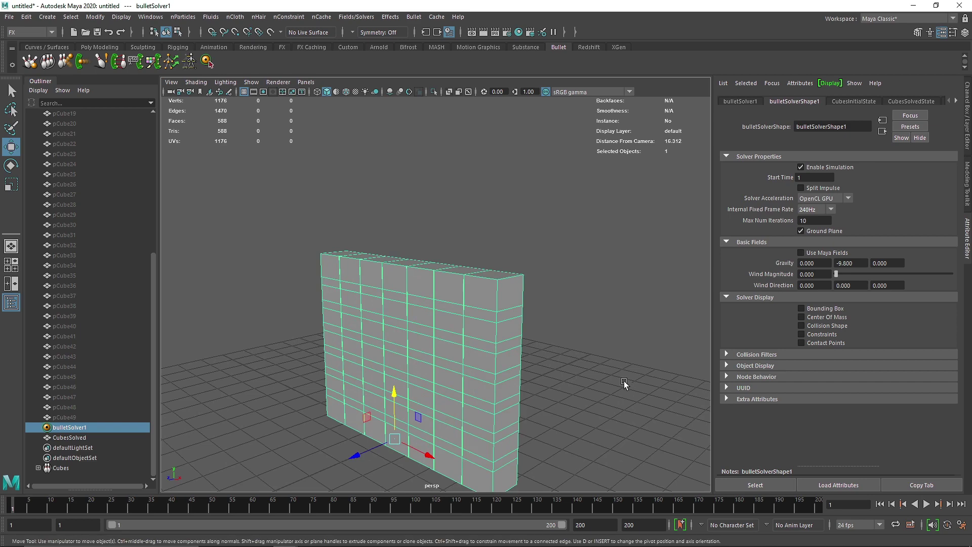
{"action": "left_click", "coordinate": [927, 504]}
{"action": "scroll", "coordinate": [506, 398], "scroll_direction": "down", "scroll_amount": 5}
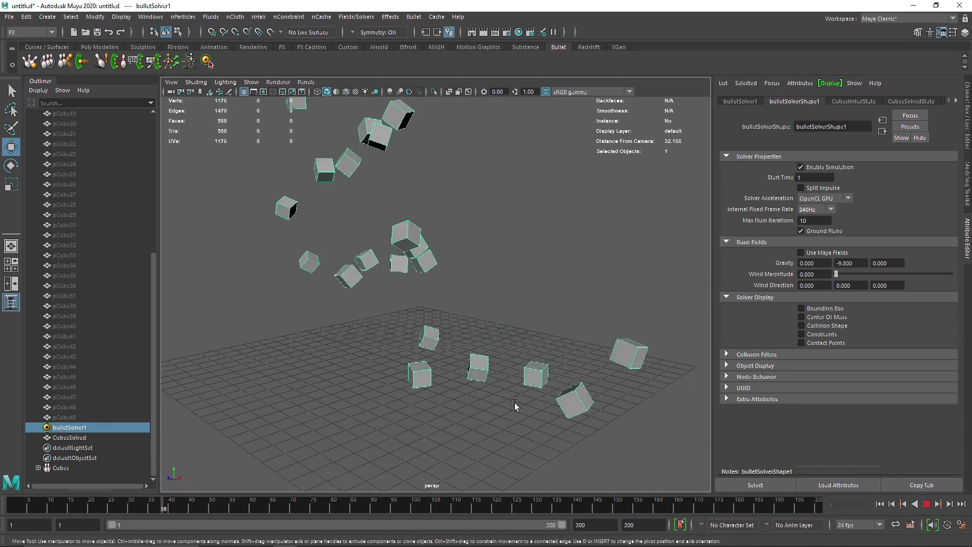
{"action": "left_click", "coordinate": [926, 505]}
{"action": "scroll", "coordinate": [456, 374], "scroll_direction": "down", "scroll_amount": 3}
{"action": "left_click_drag", "start_coordinate": [405, 380], "coordinate": [478, 363], "text": "alt"}
{"action": "scroll", "coordinate": [466, 384], "scroll_direction": "down", "scroll_amount": 3}
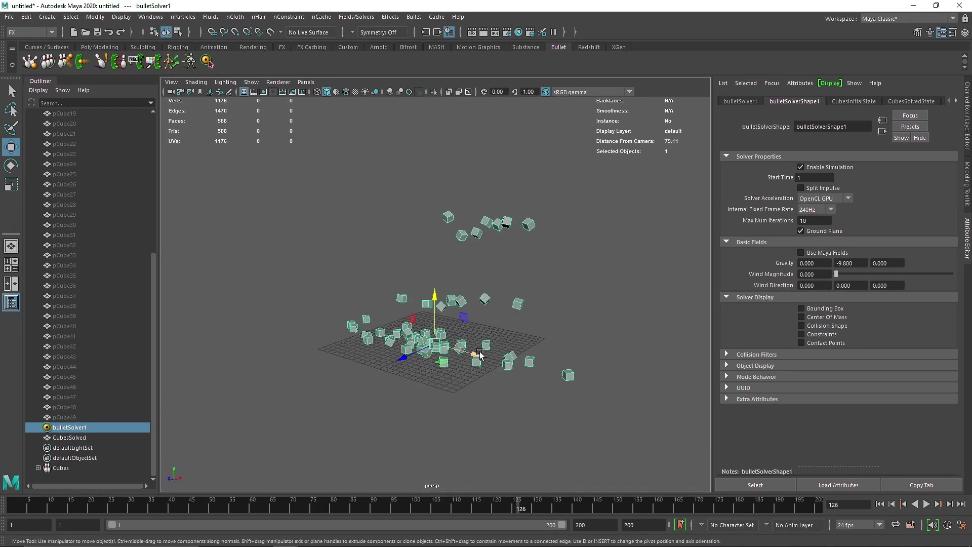
{"action": "scroll", "coordinate": [559, 367], "scroll_direction": "up", "scroll_amount": 3}
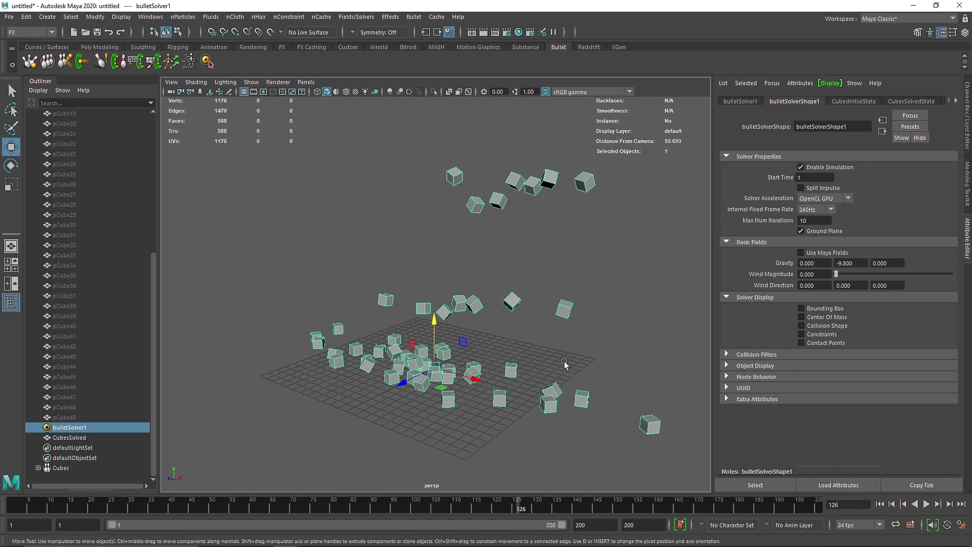